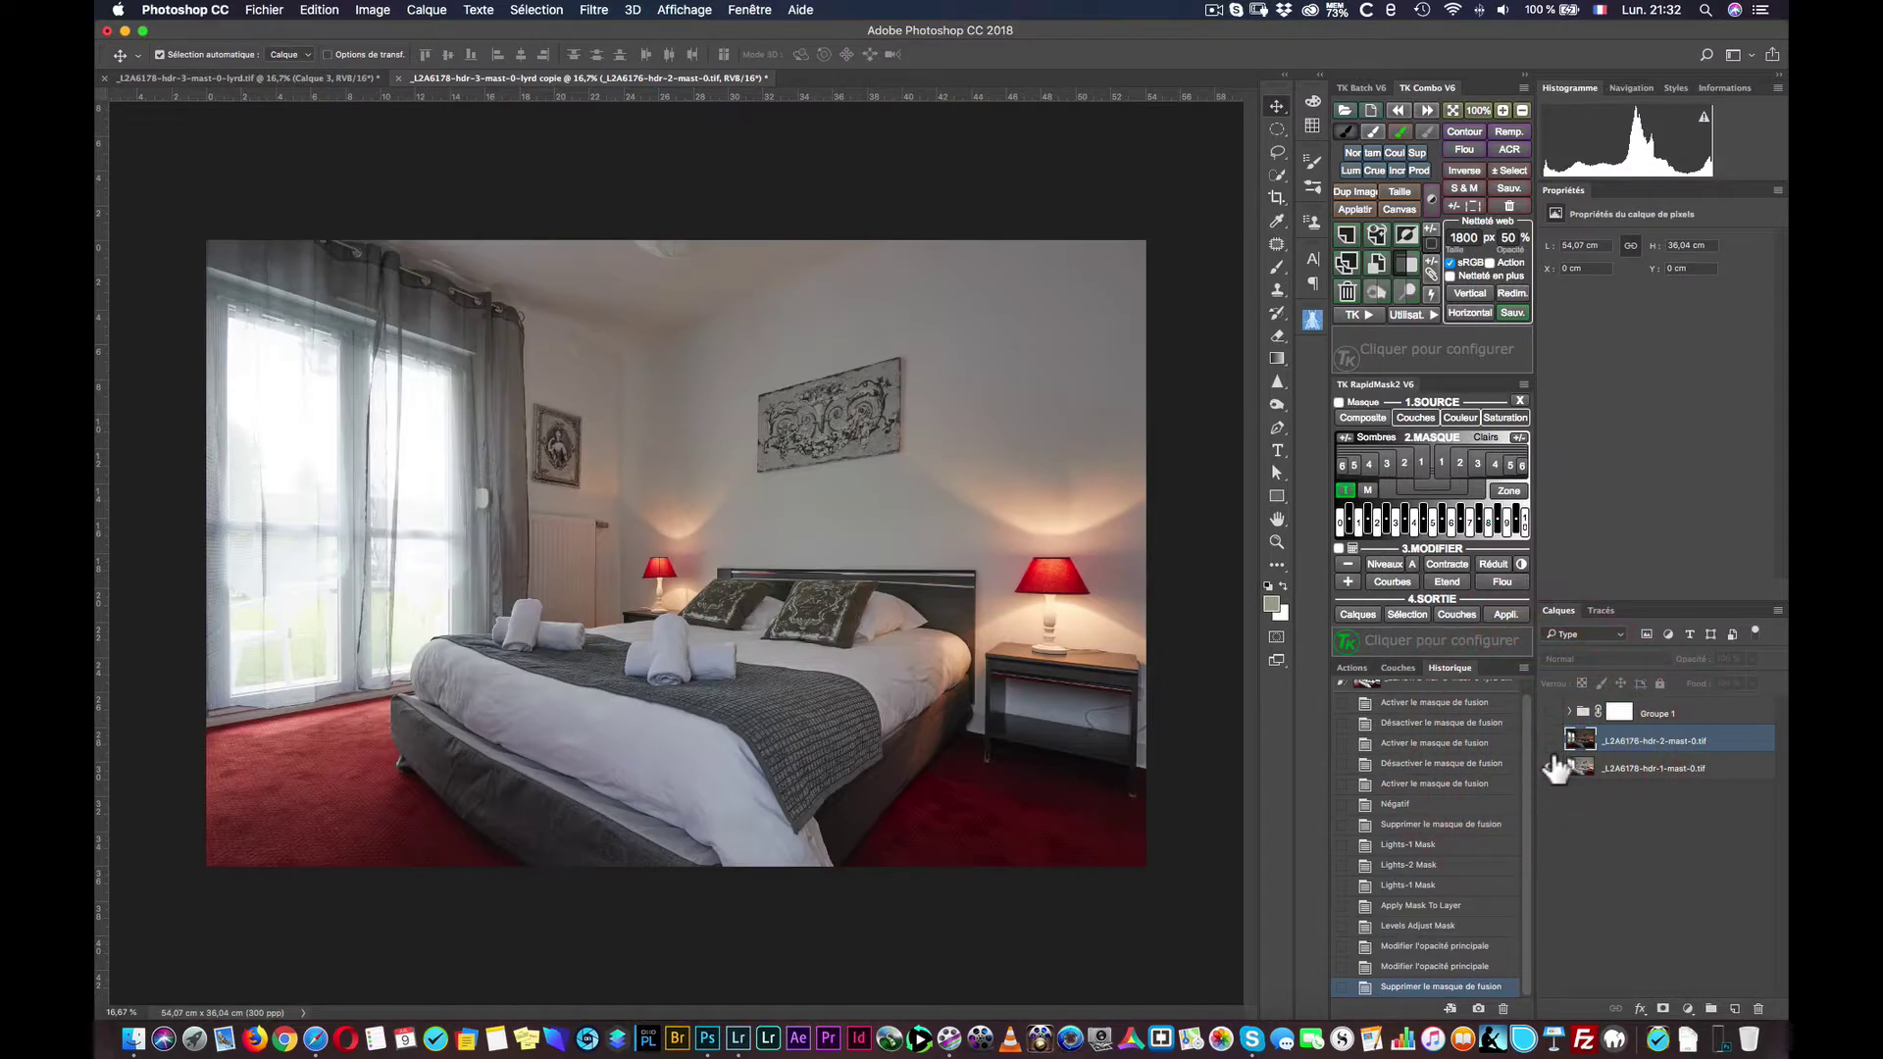
- Compare the bright hdr-1 and dark hdr-2 exposures by switching their layers' visibility, leaving both shown
click(1550, 742)
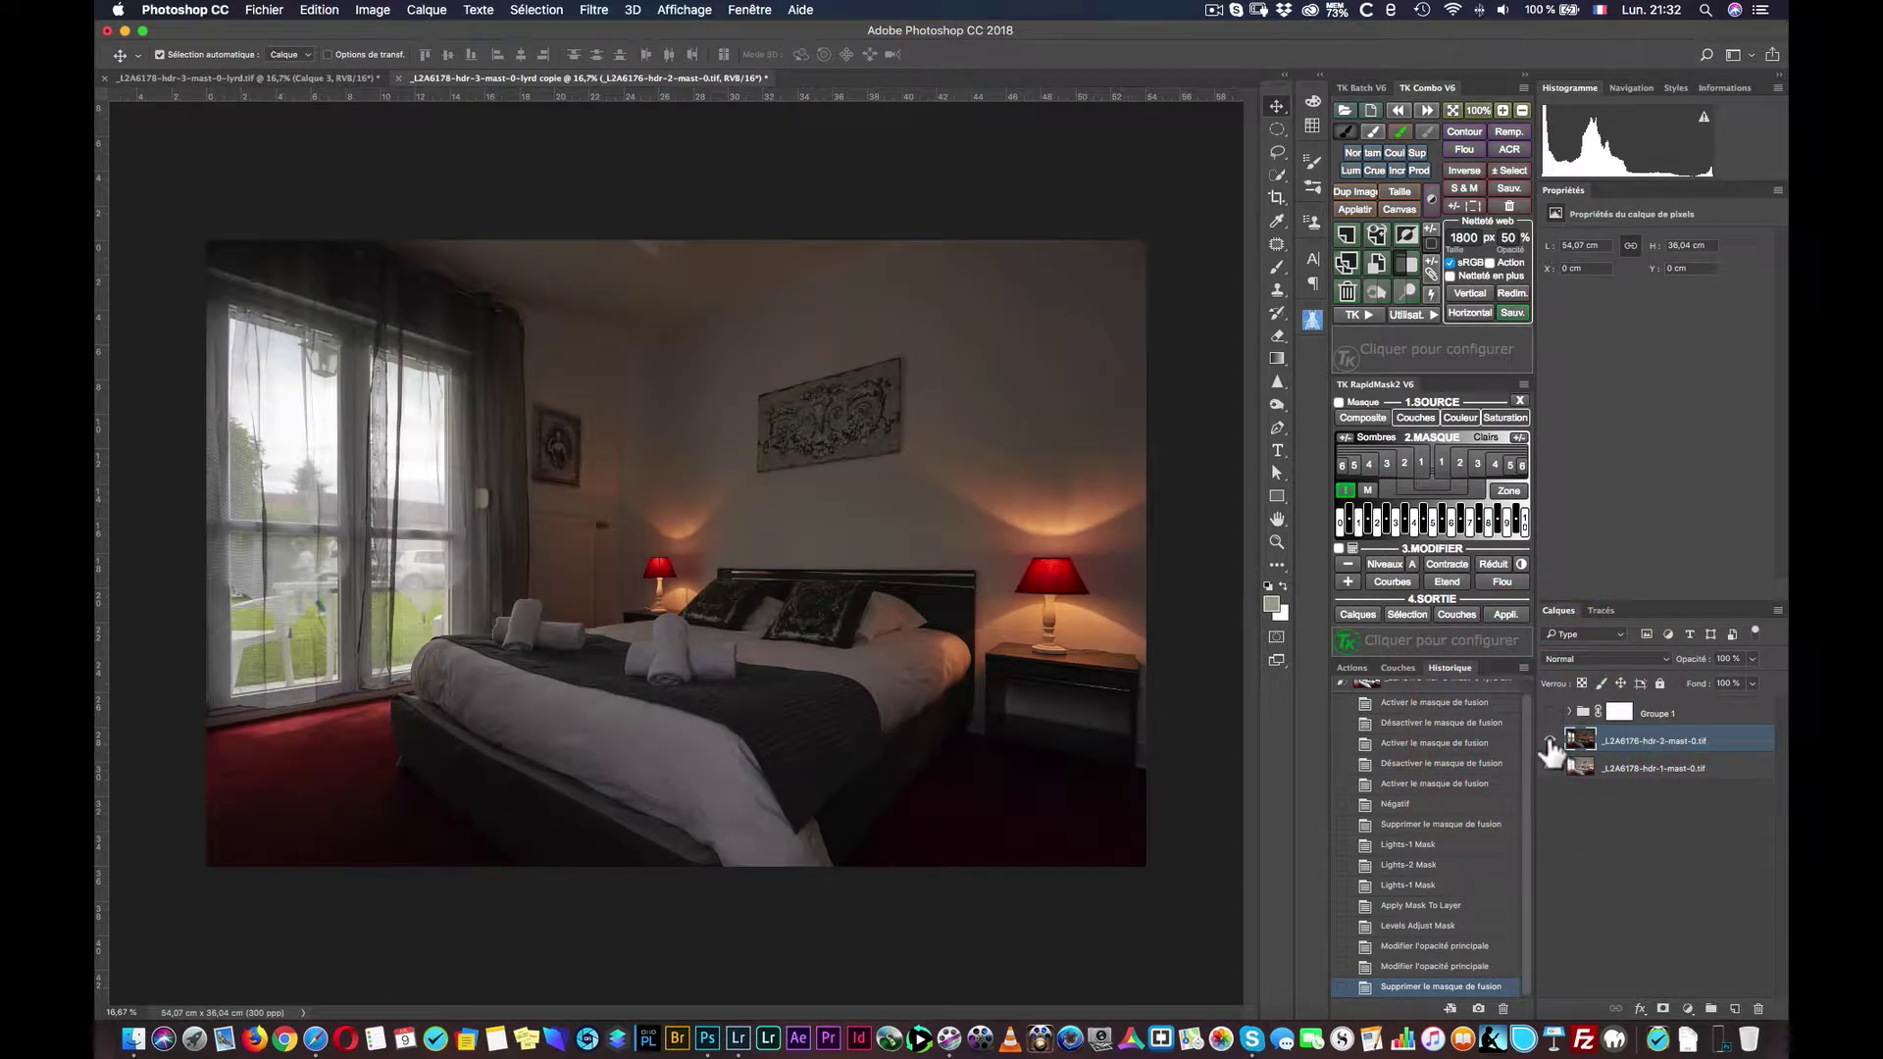
click(1550, 742)
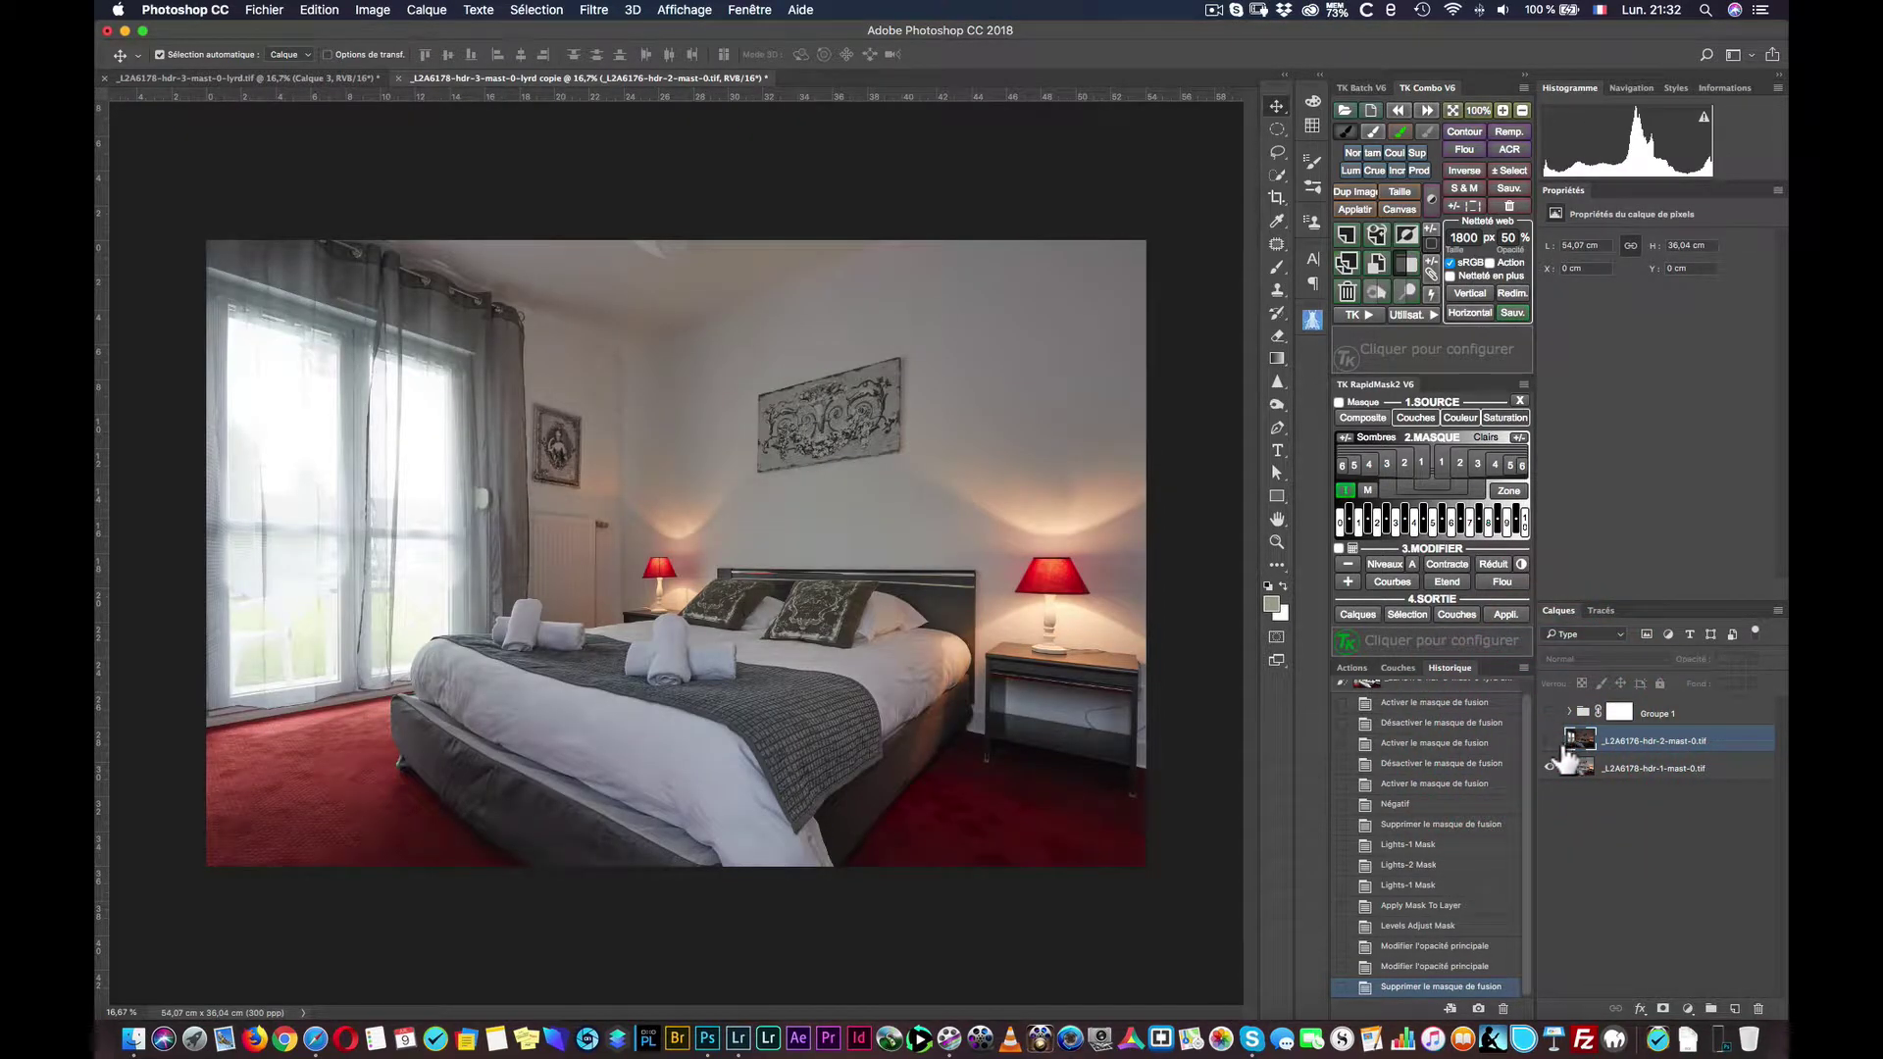
click(1549, 767)
click(1550, 767)
click(1550, 741)
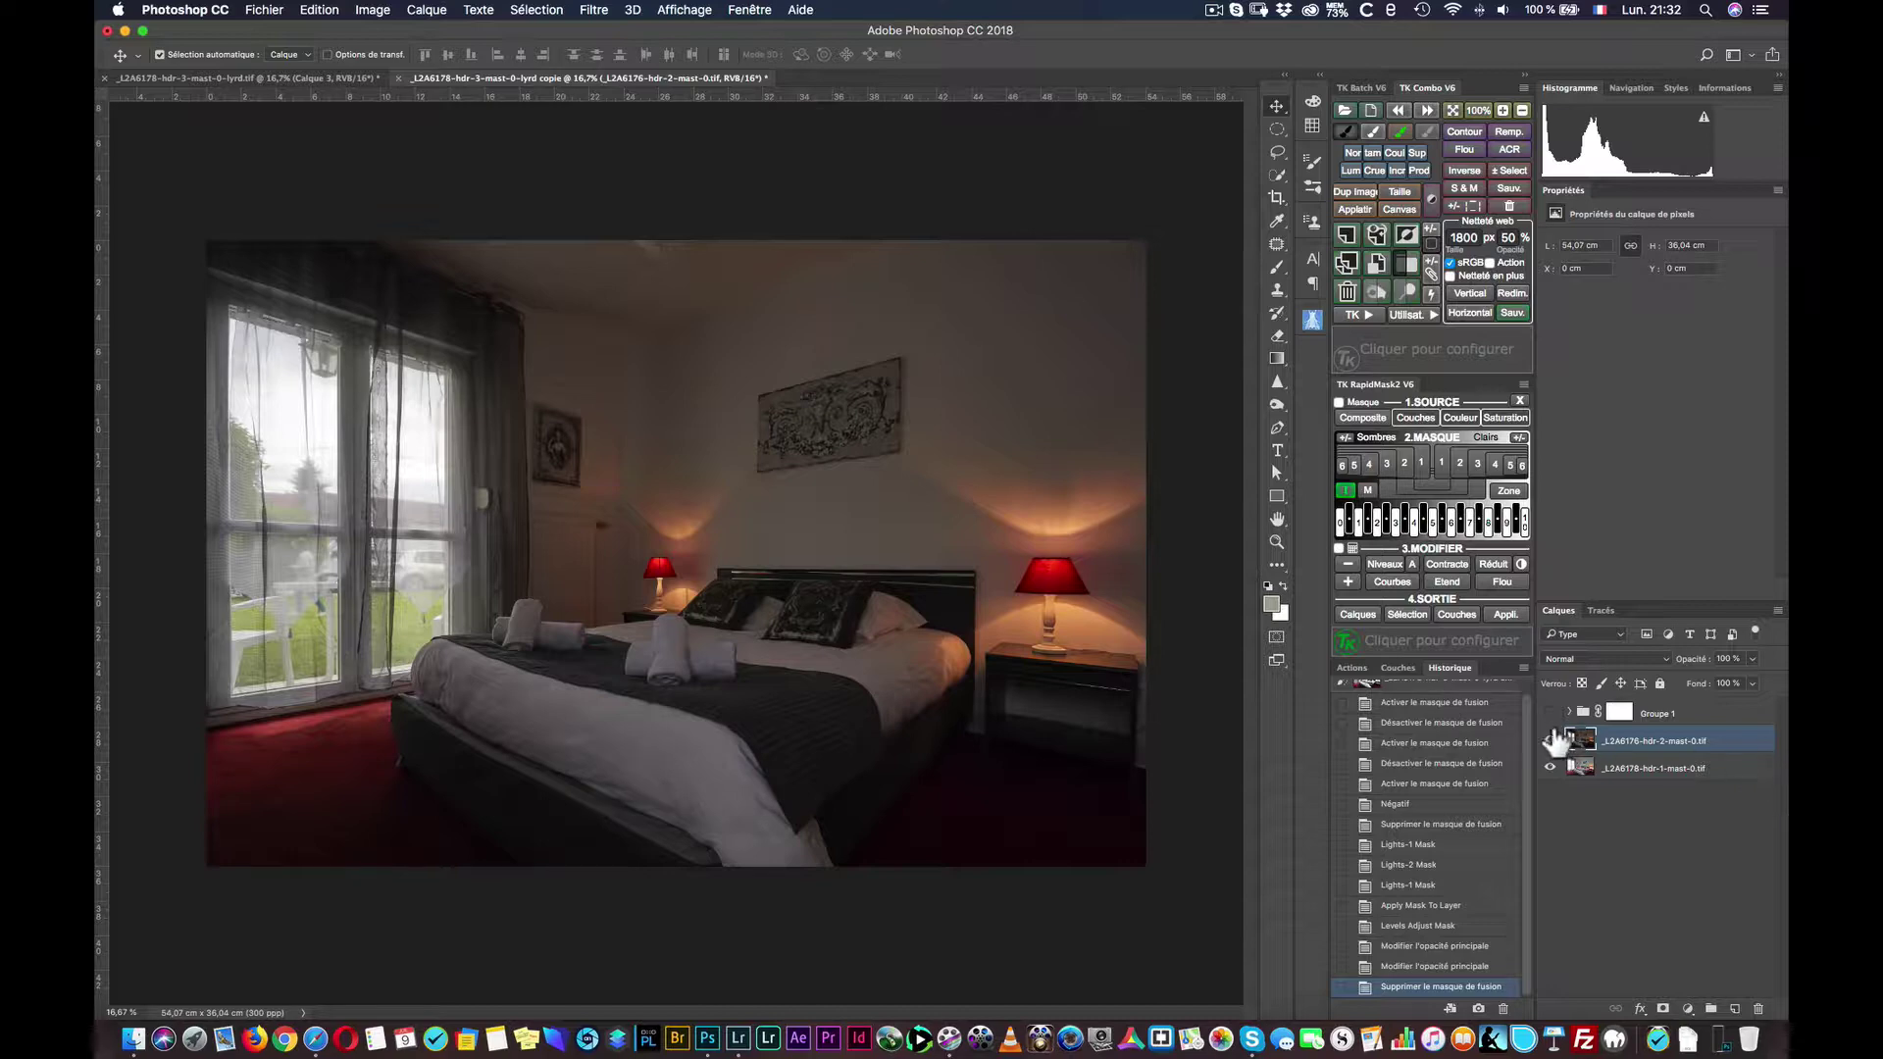
click(1552, 741)
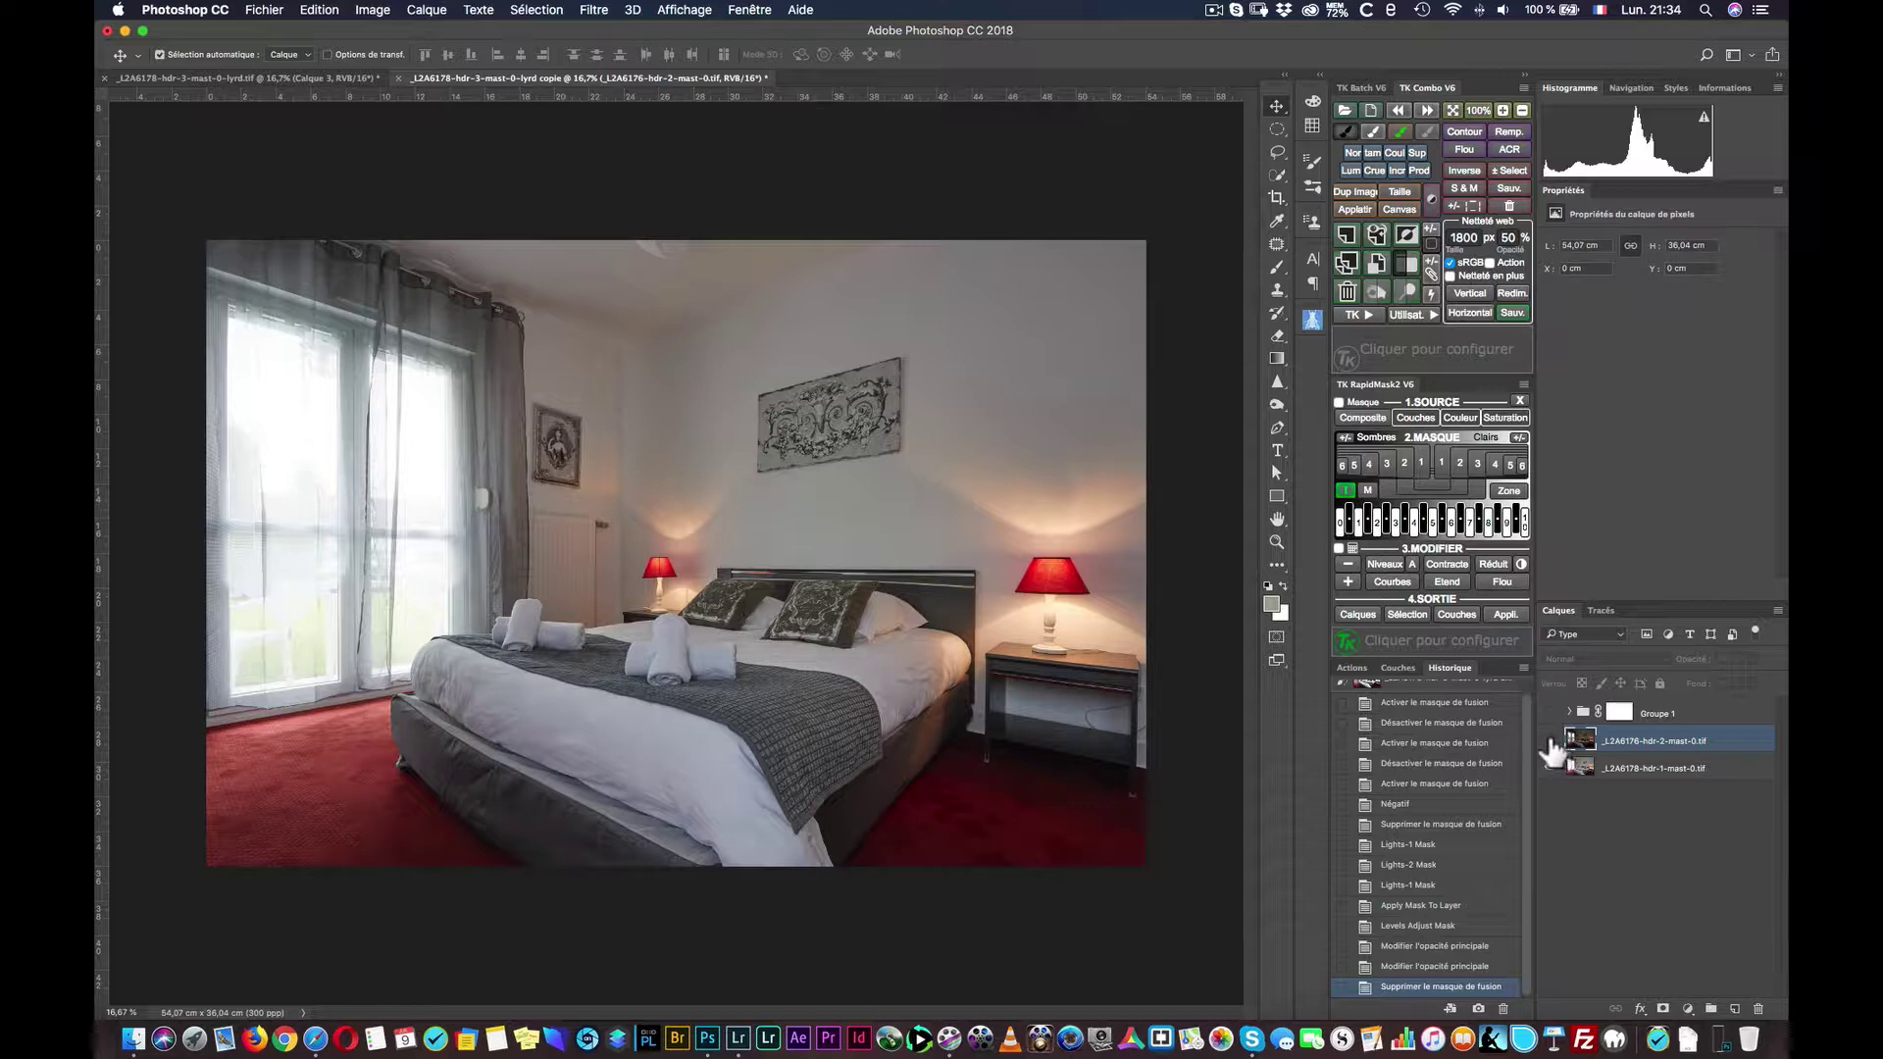
click(1550, 741)
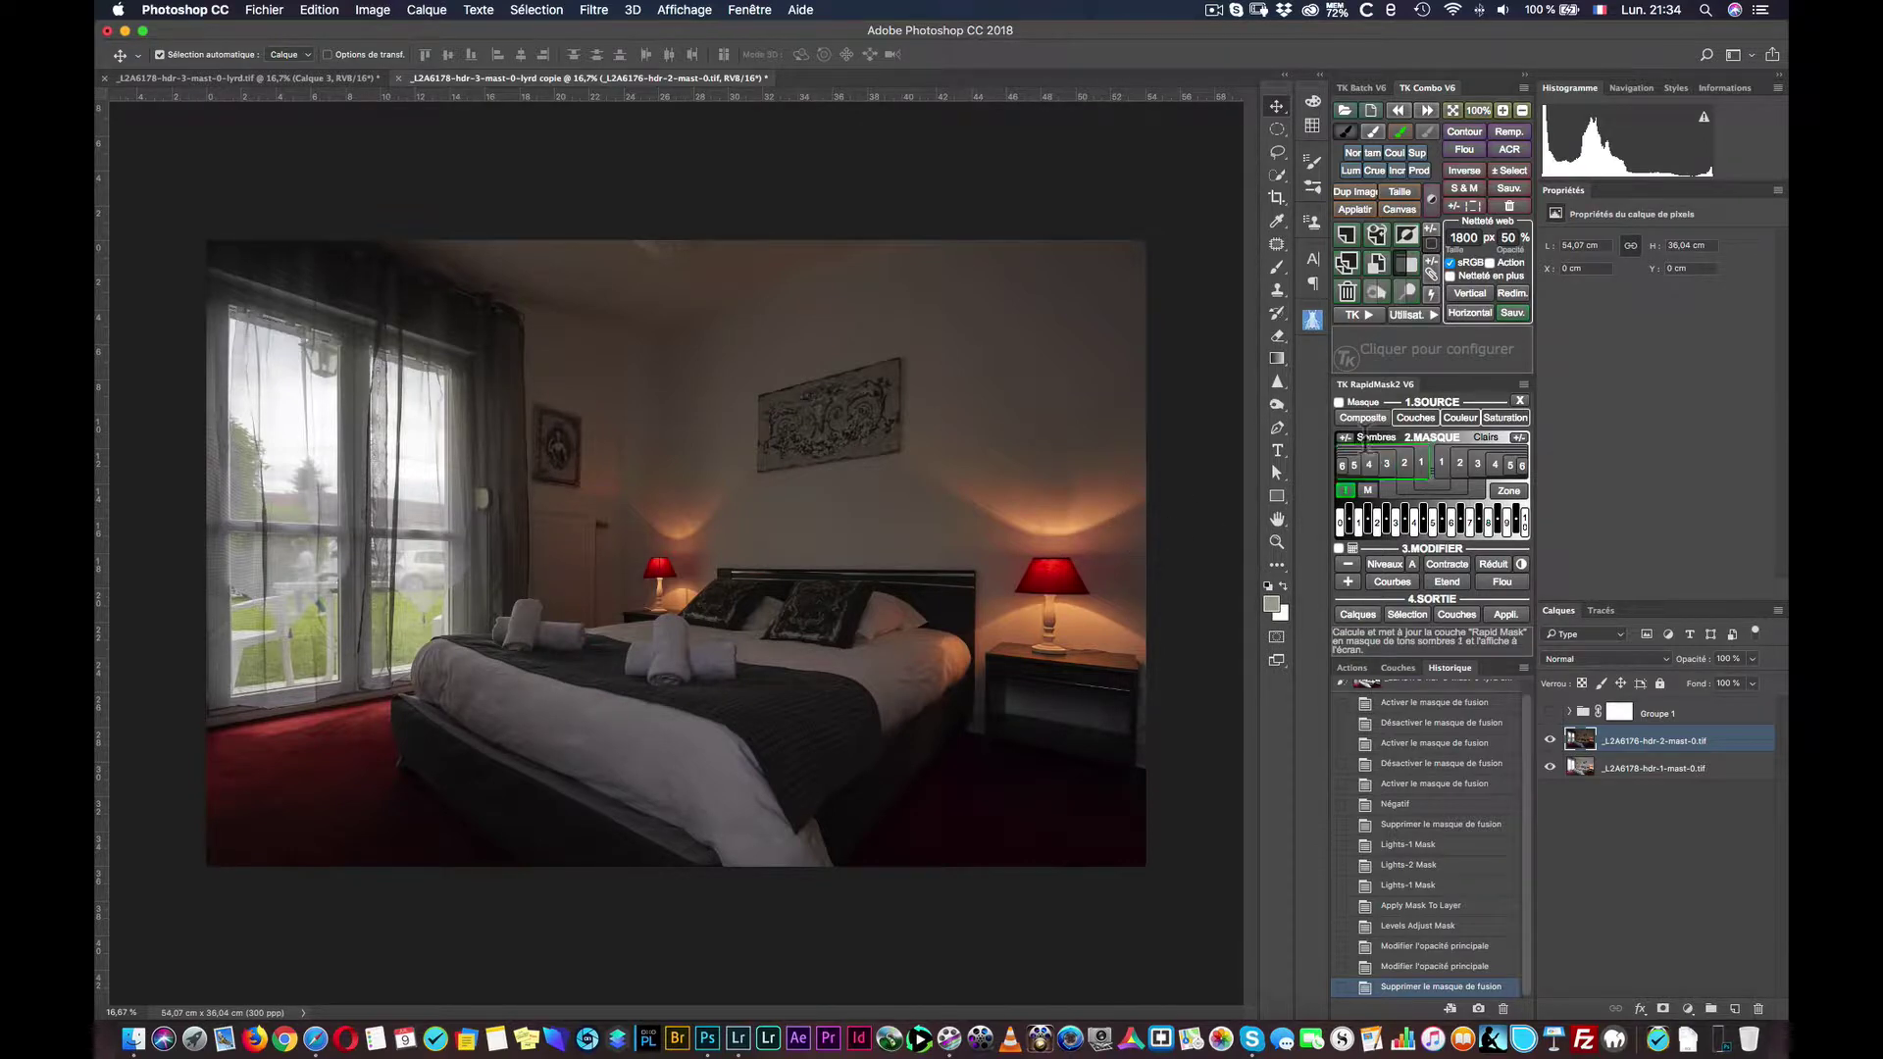
- Generate a Lights-2 luminosity mask from the composite source and apply it to the hdr-2 layer
click(1360, 416)
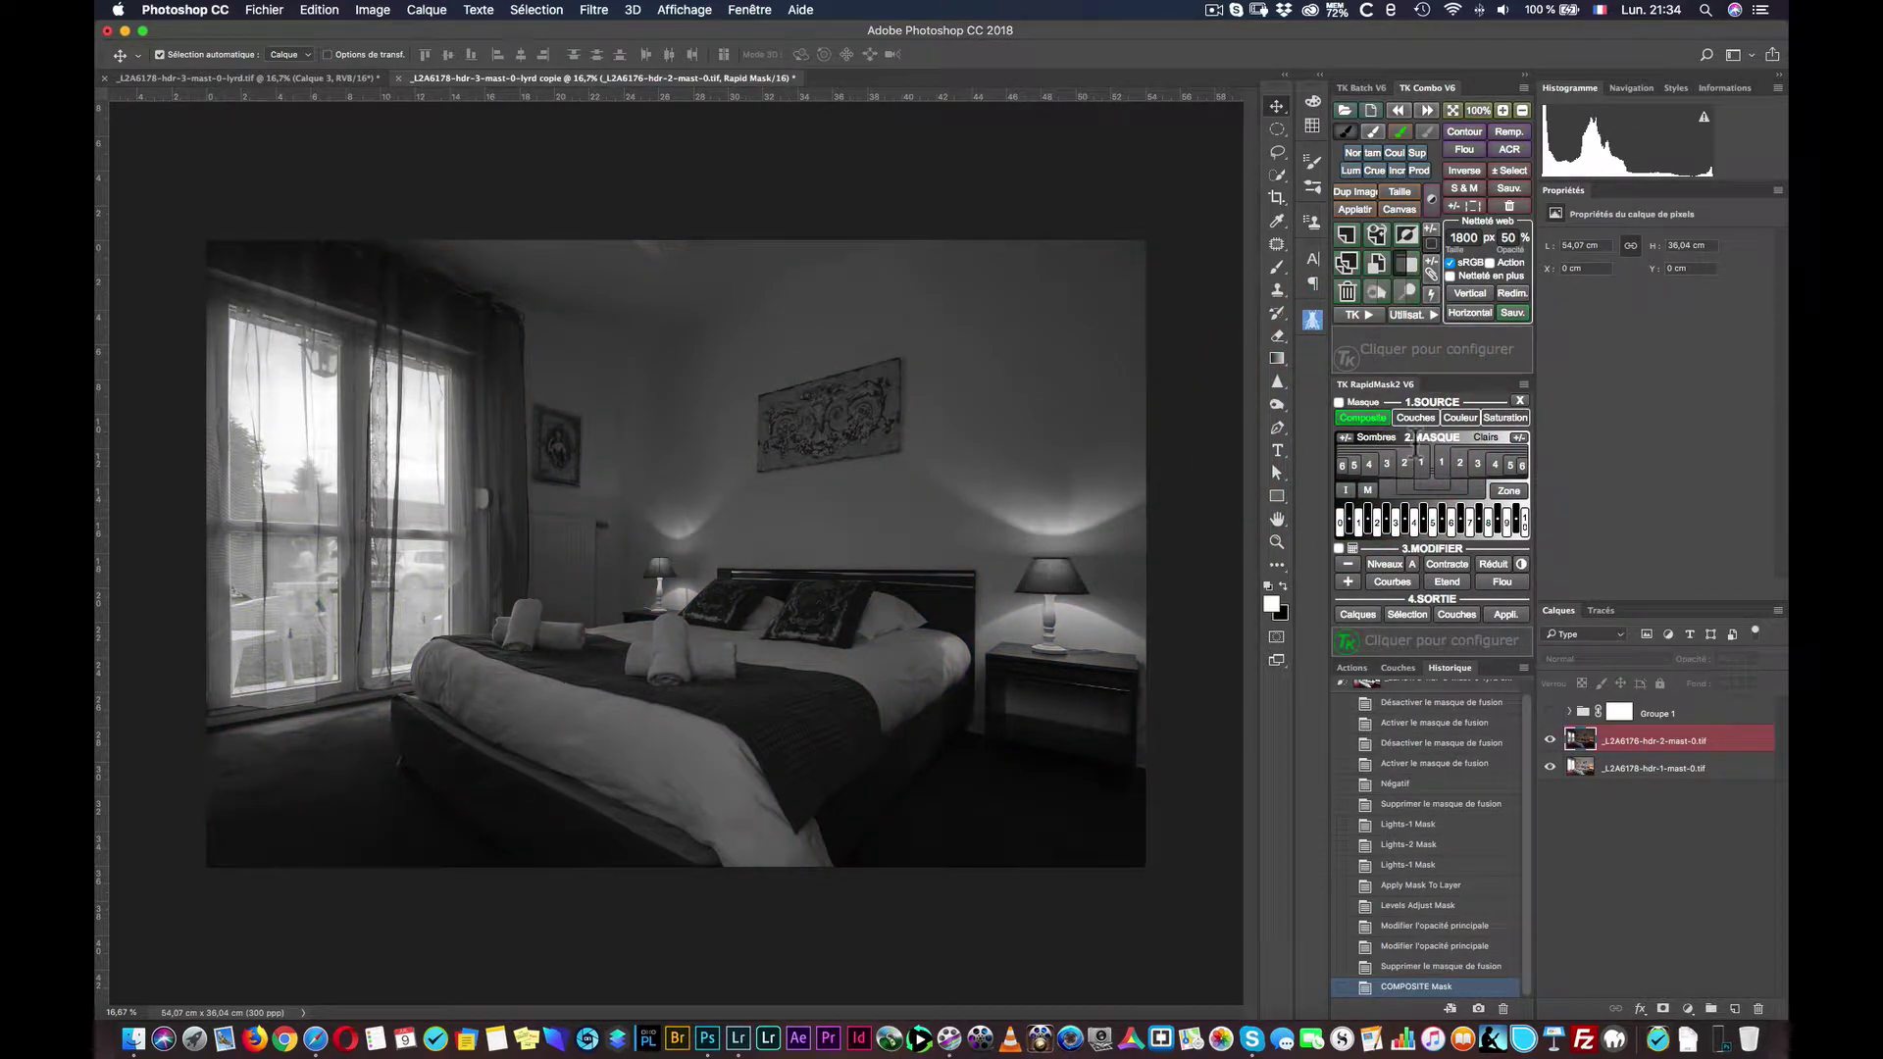
click(1442, 465)
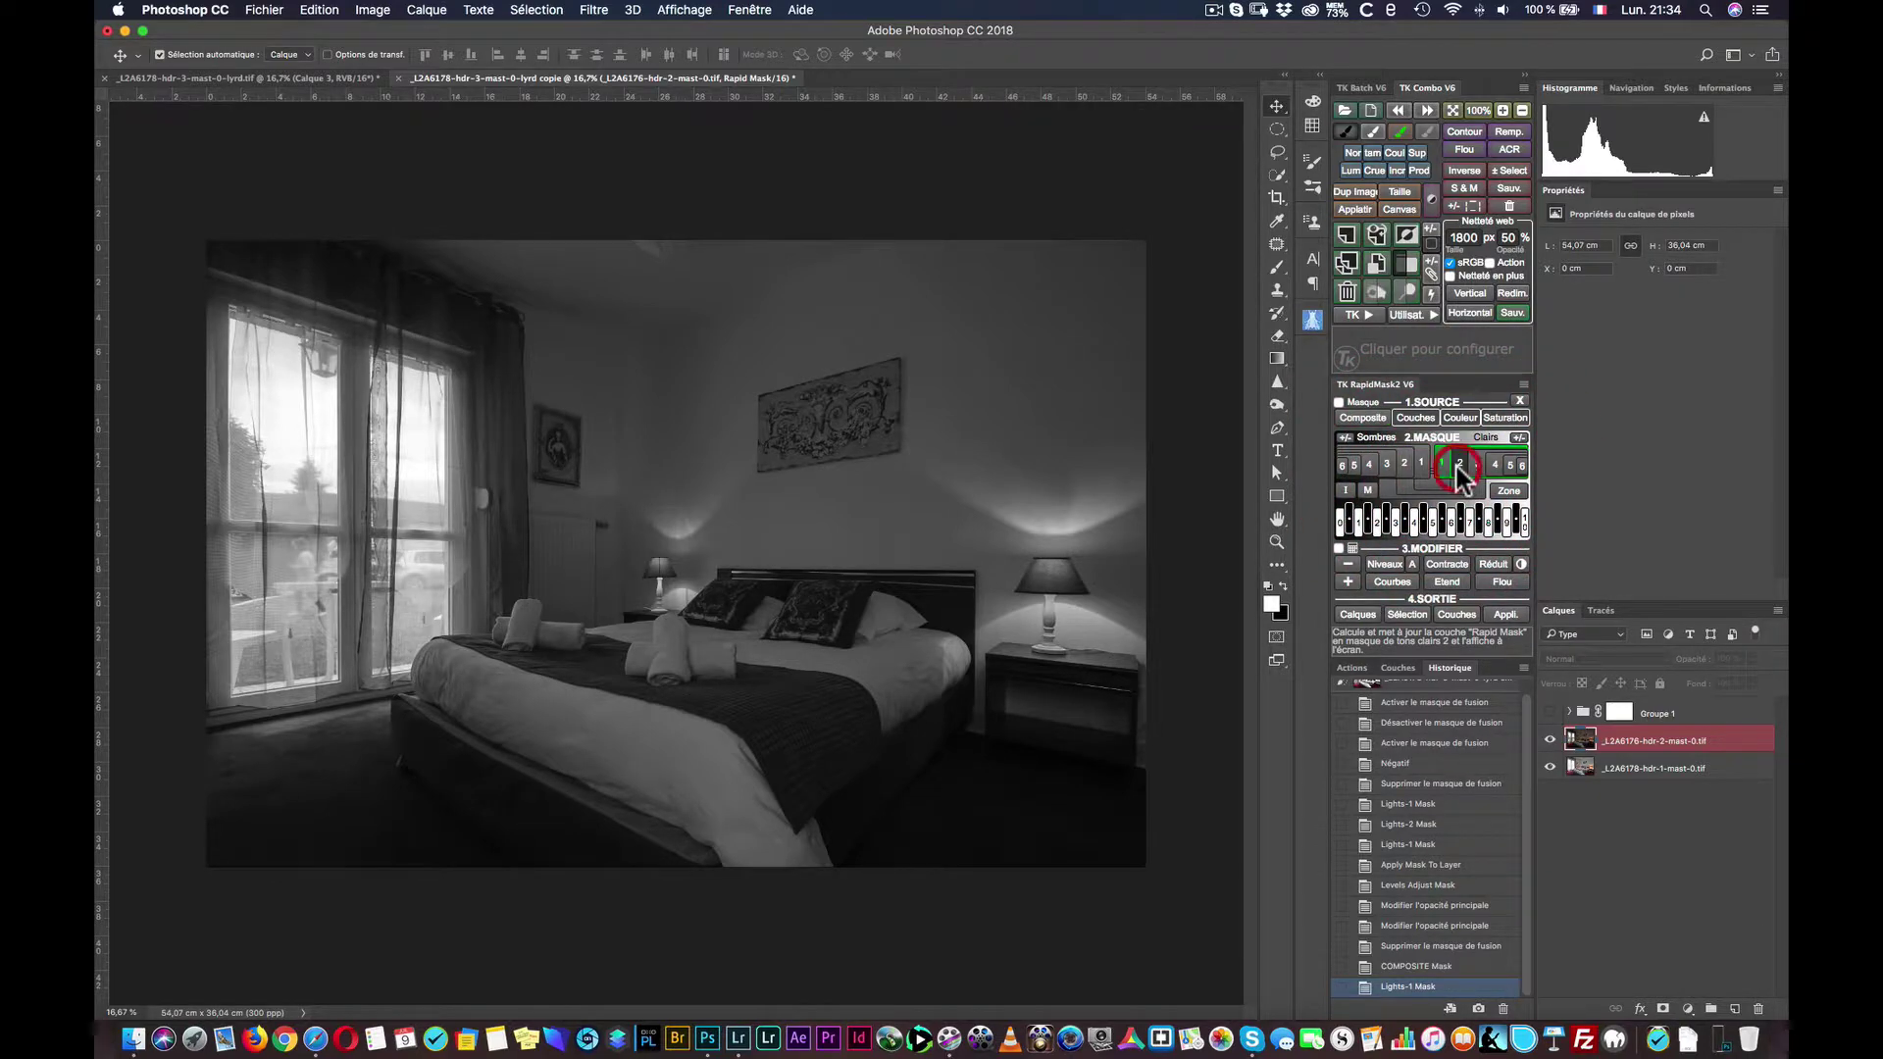
click(1462, 467)
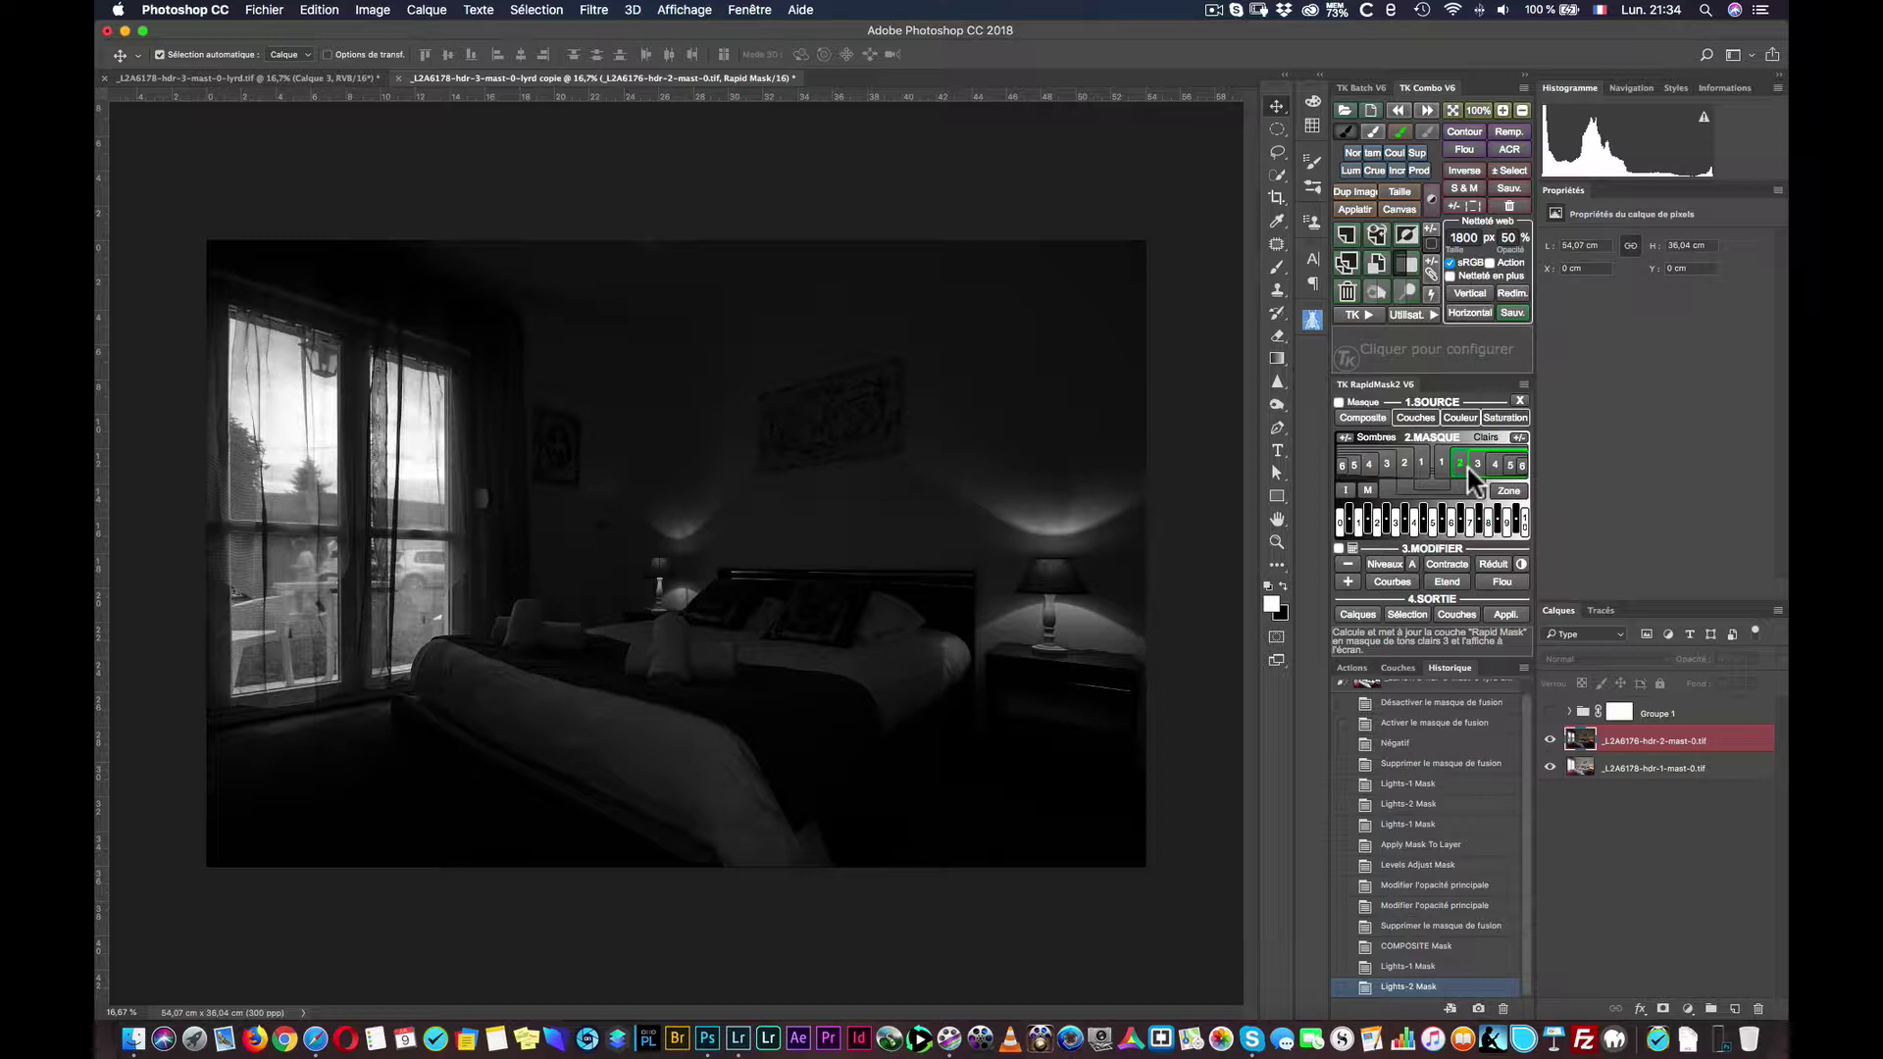
click(1507, 618)
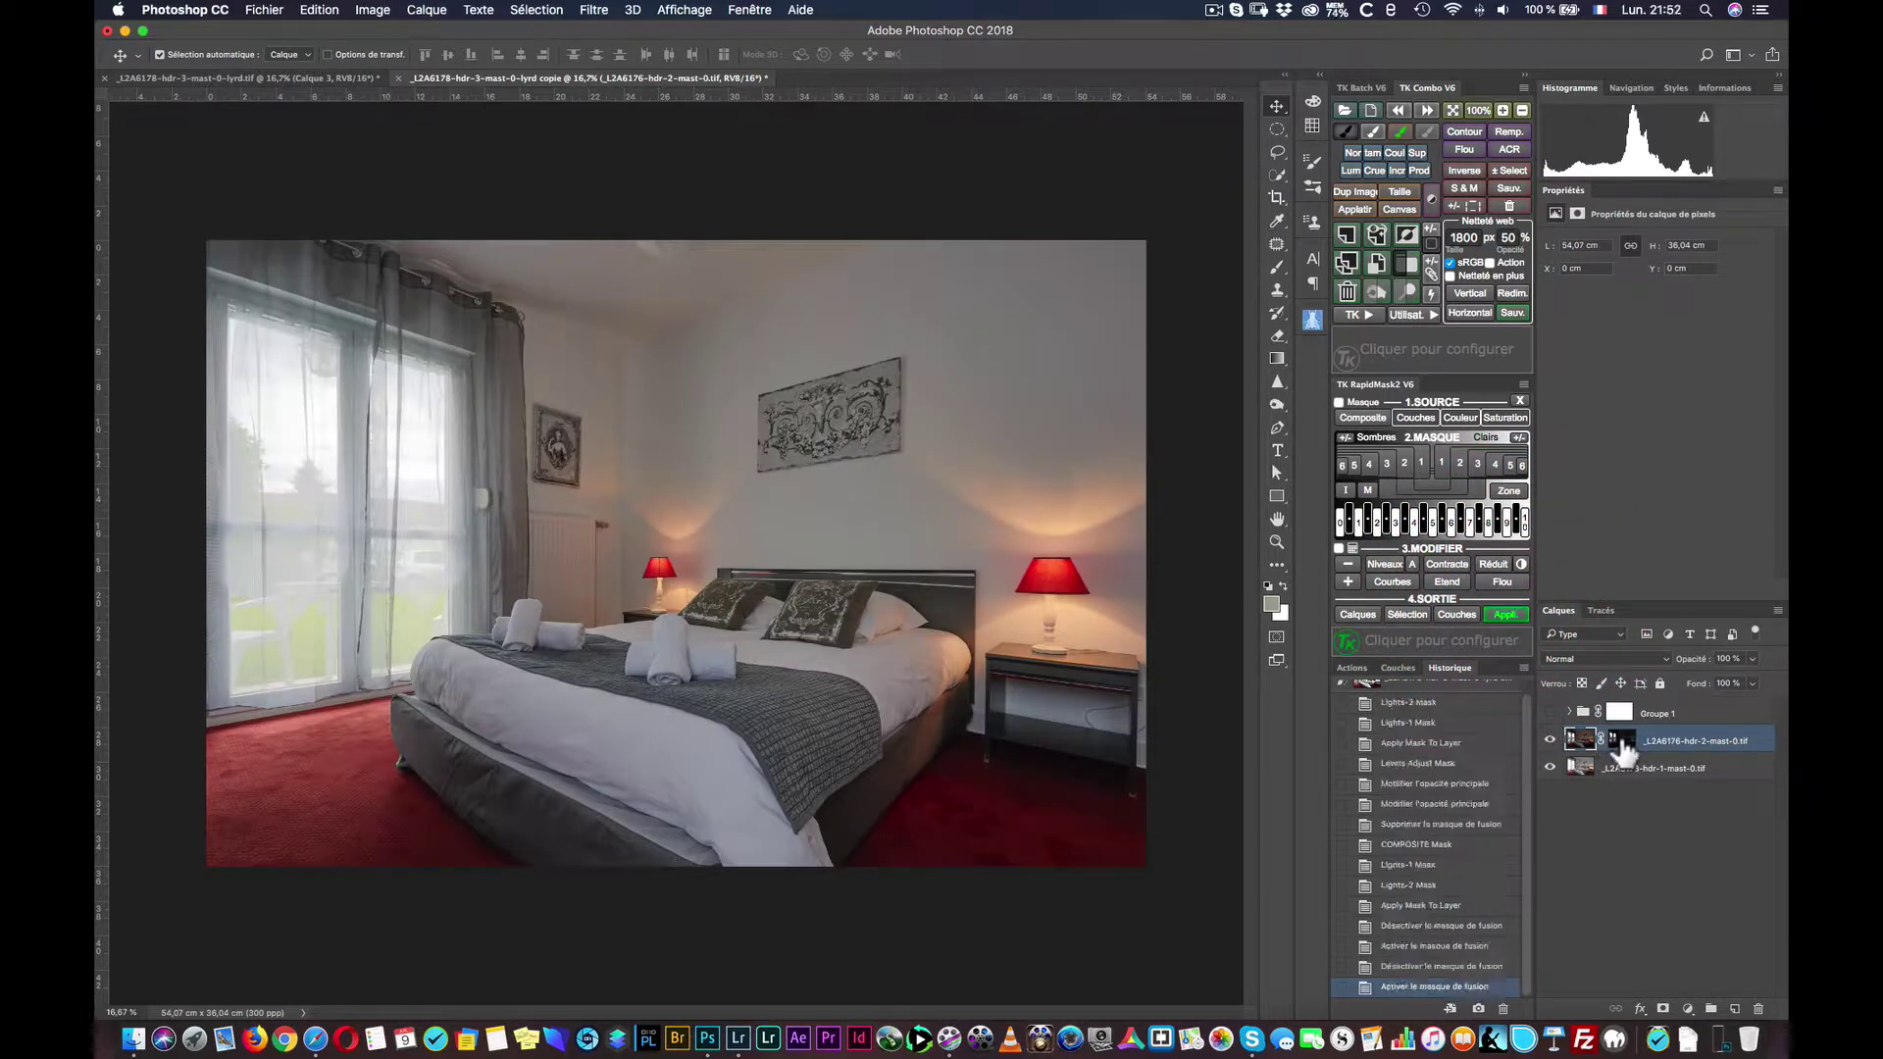
- Compare the window area with the masked hdr-2 layer hidden and shown
click(1549, 742)
click(1549, 742)
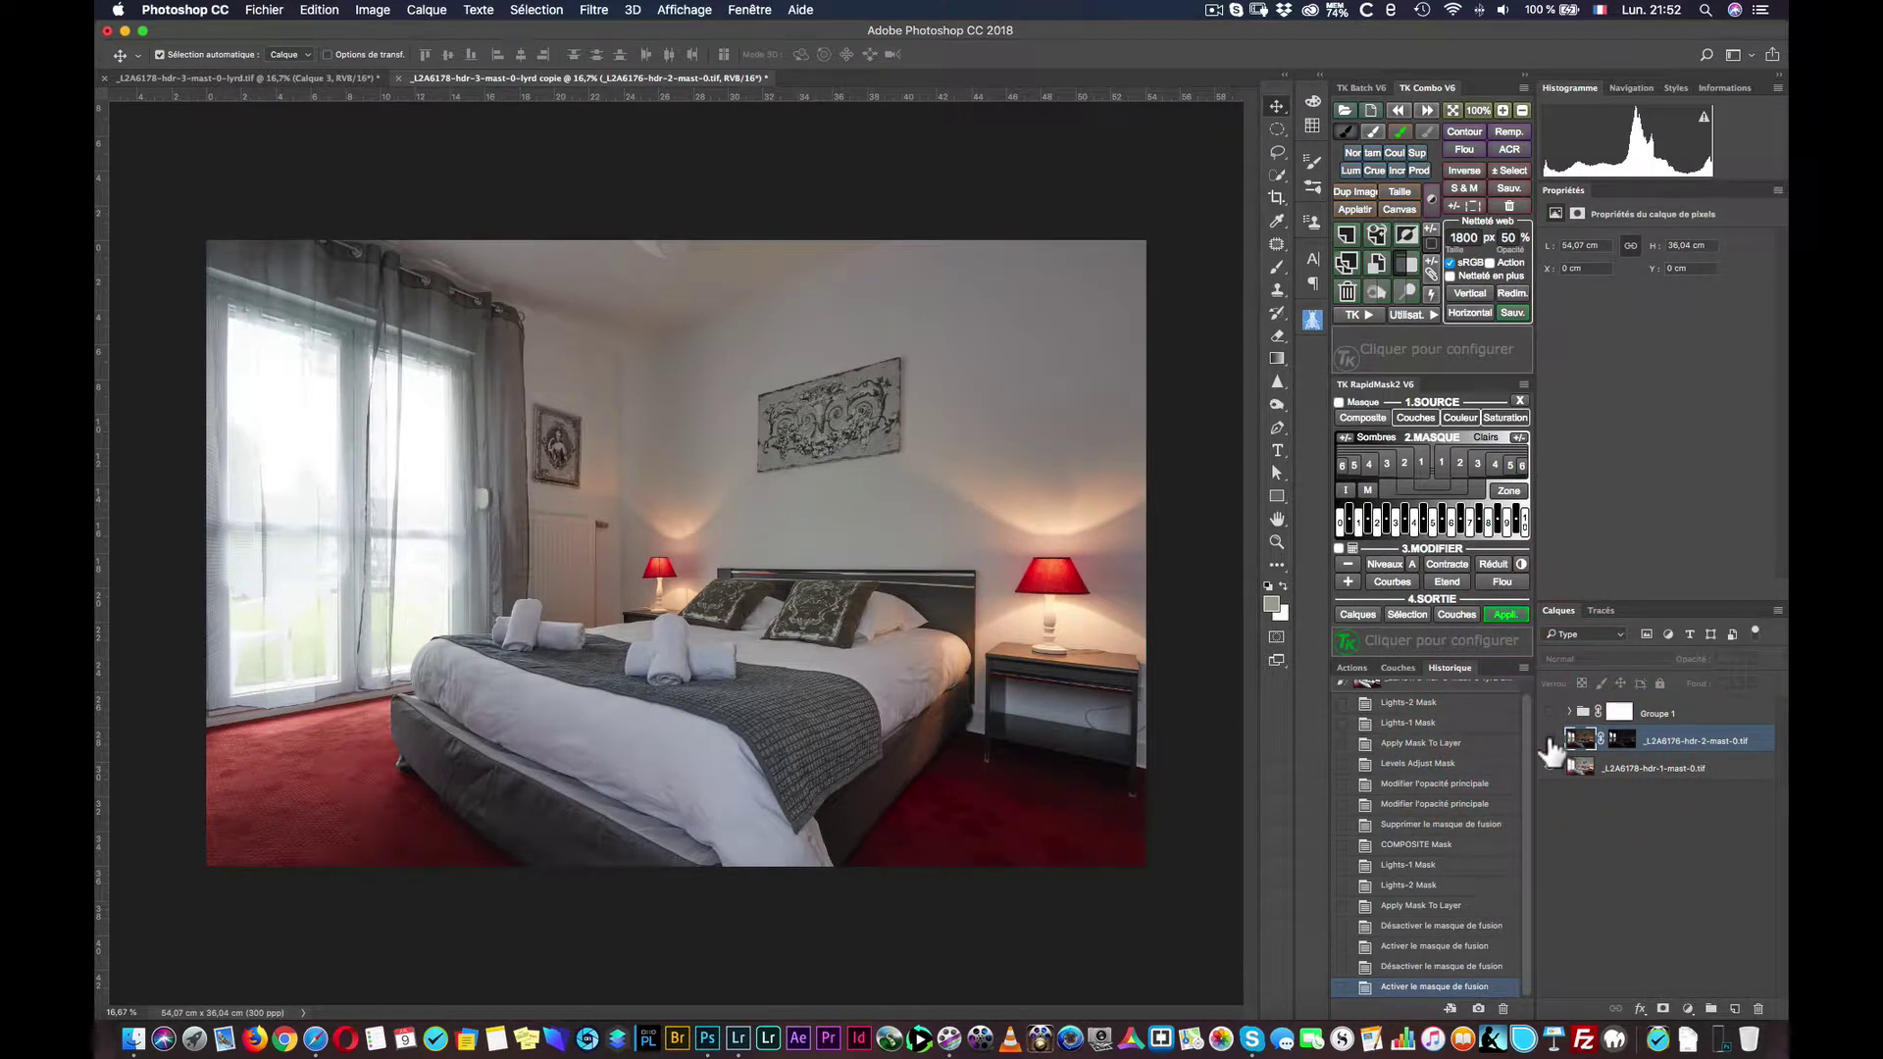
click(1549, 742)
click(1550, 743)
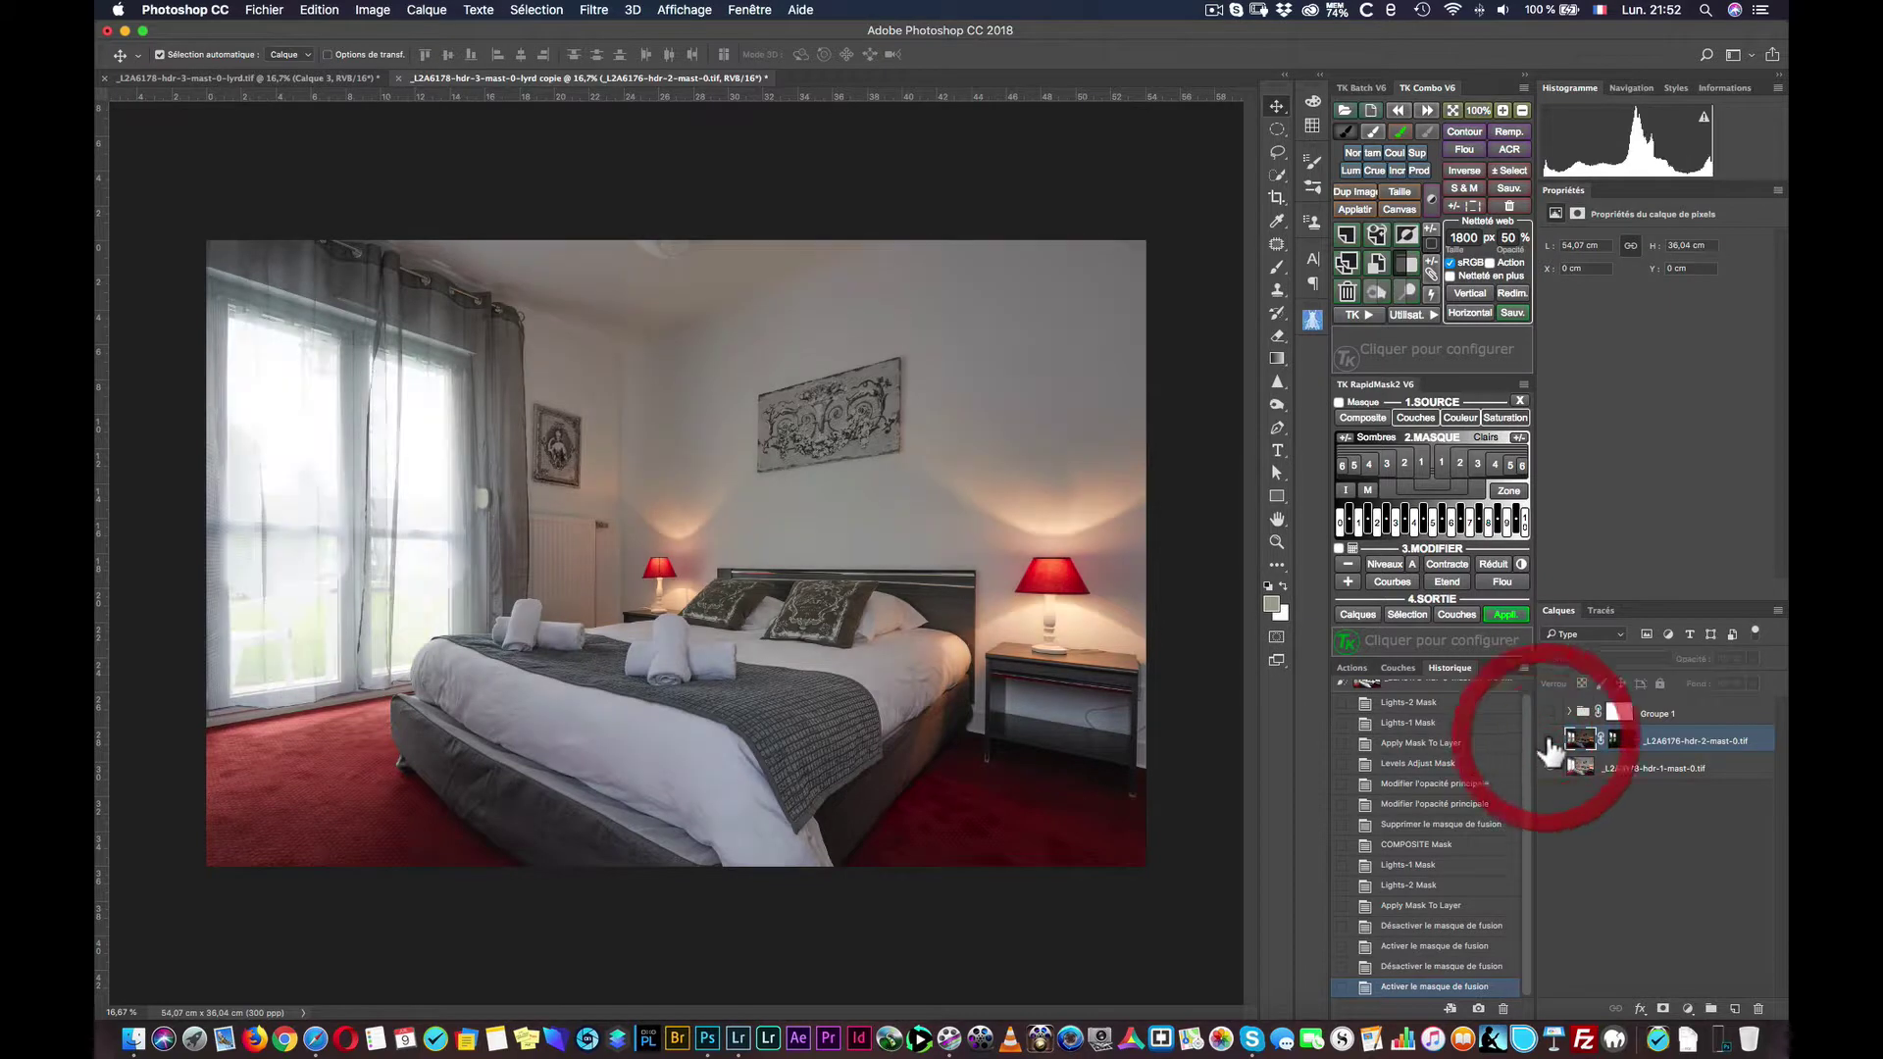
click(1549, 743)
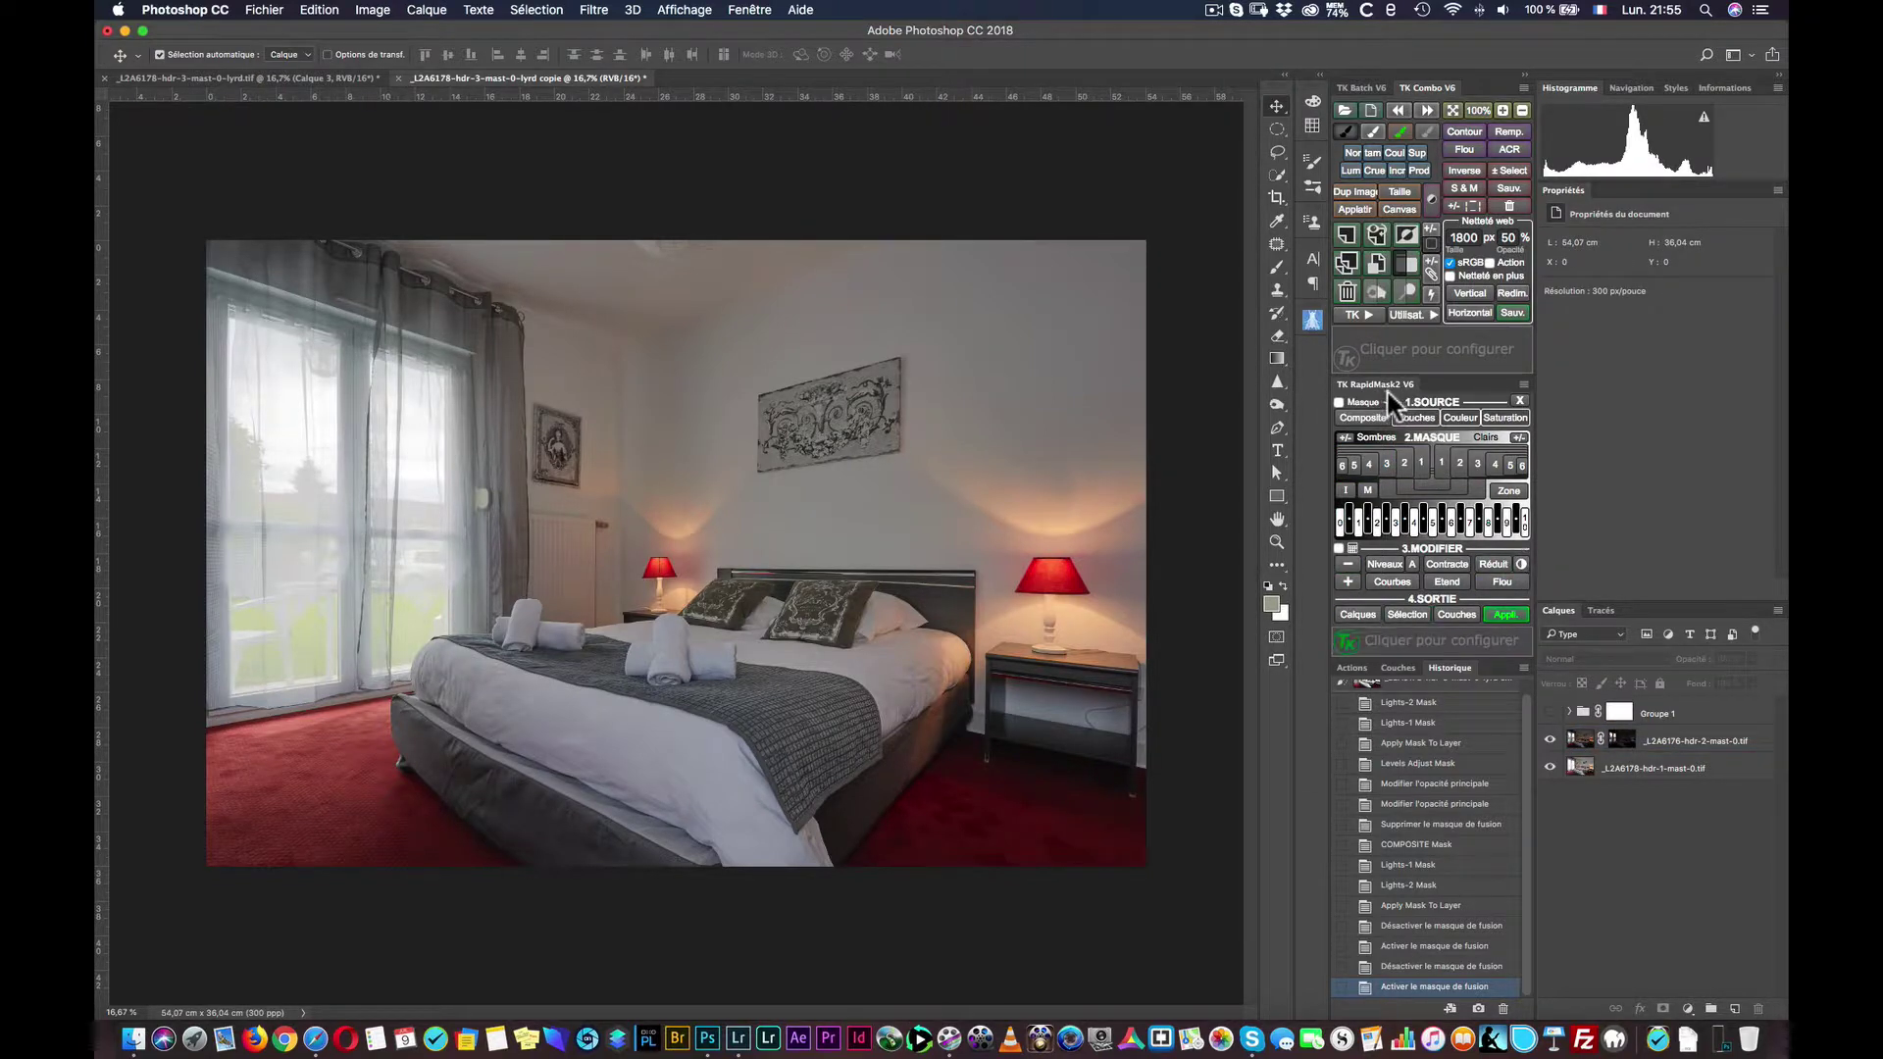
- Temporarily disable the hdr-2 layer mask, compare the two unmasked exposures, and re-enable the mask
shift+click(1621, 752)
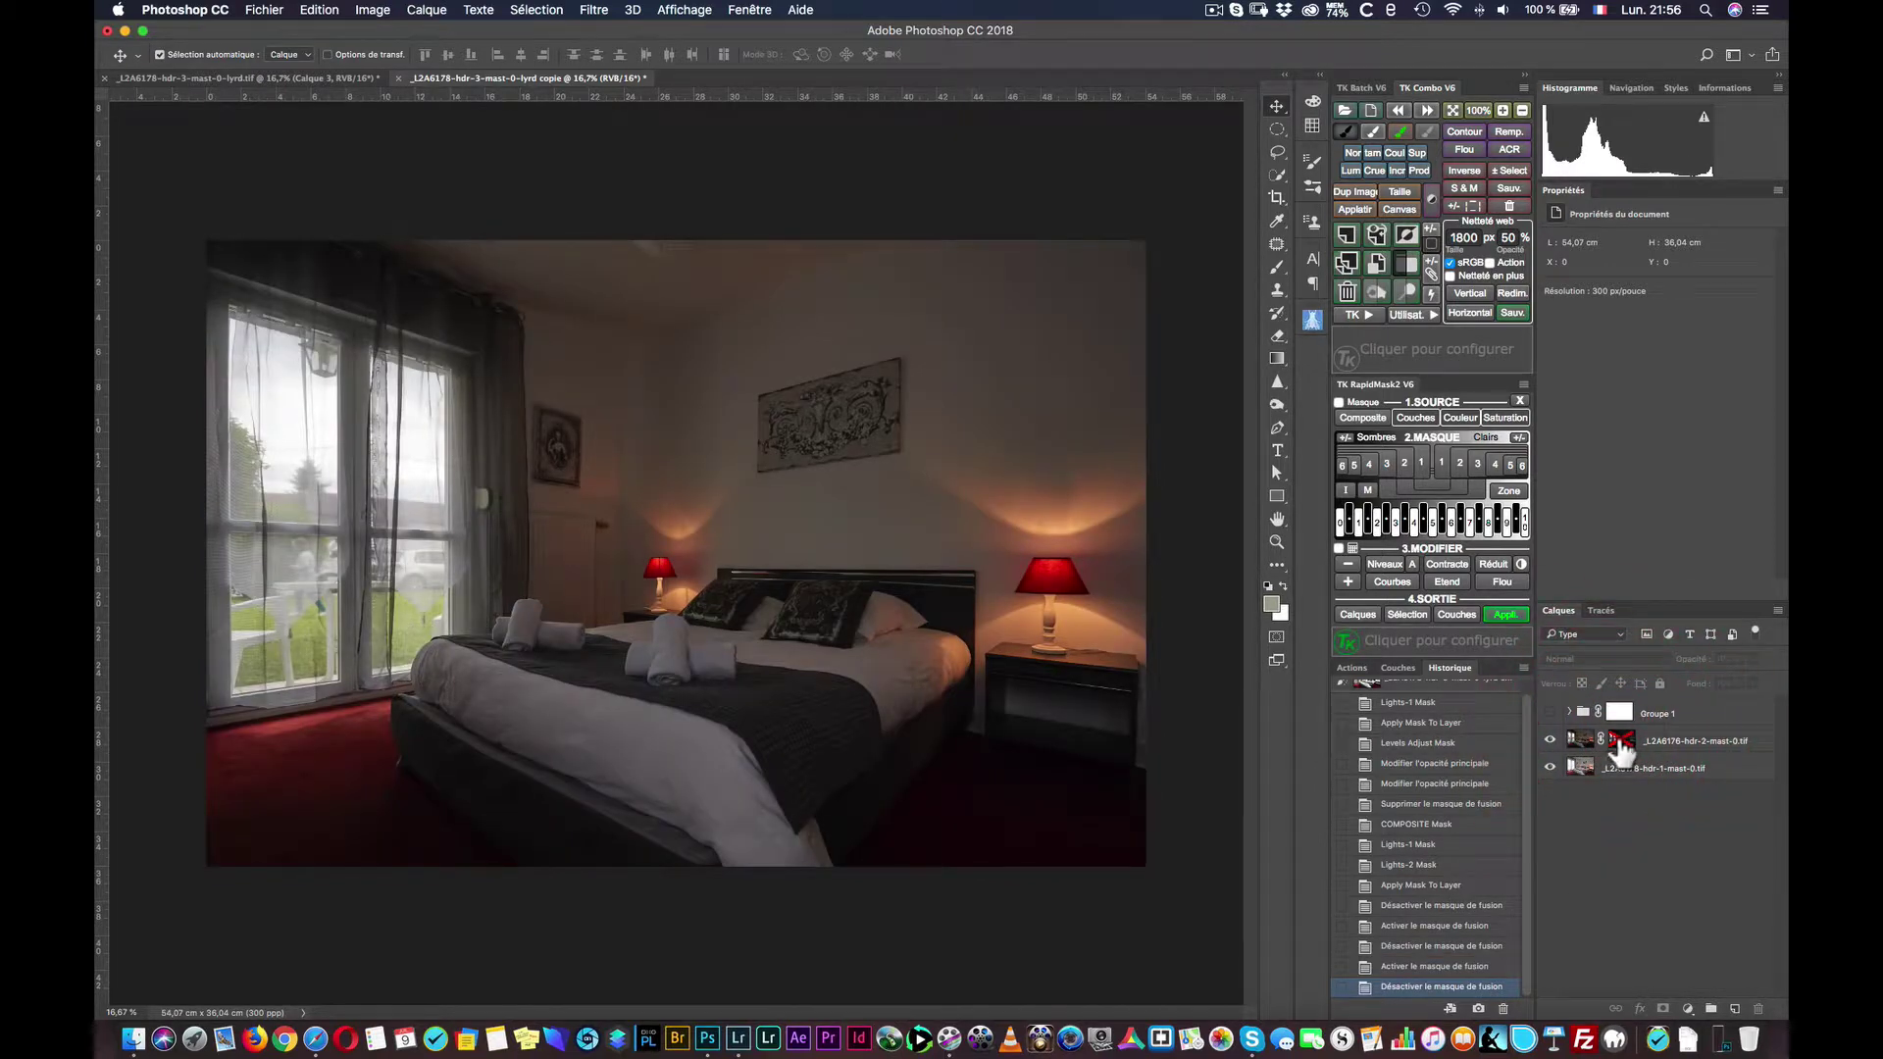
alt+click(1550, 741)
alt+click(1549, 766)
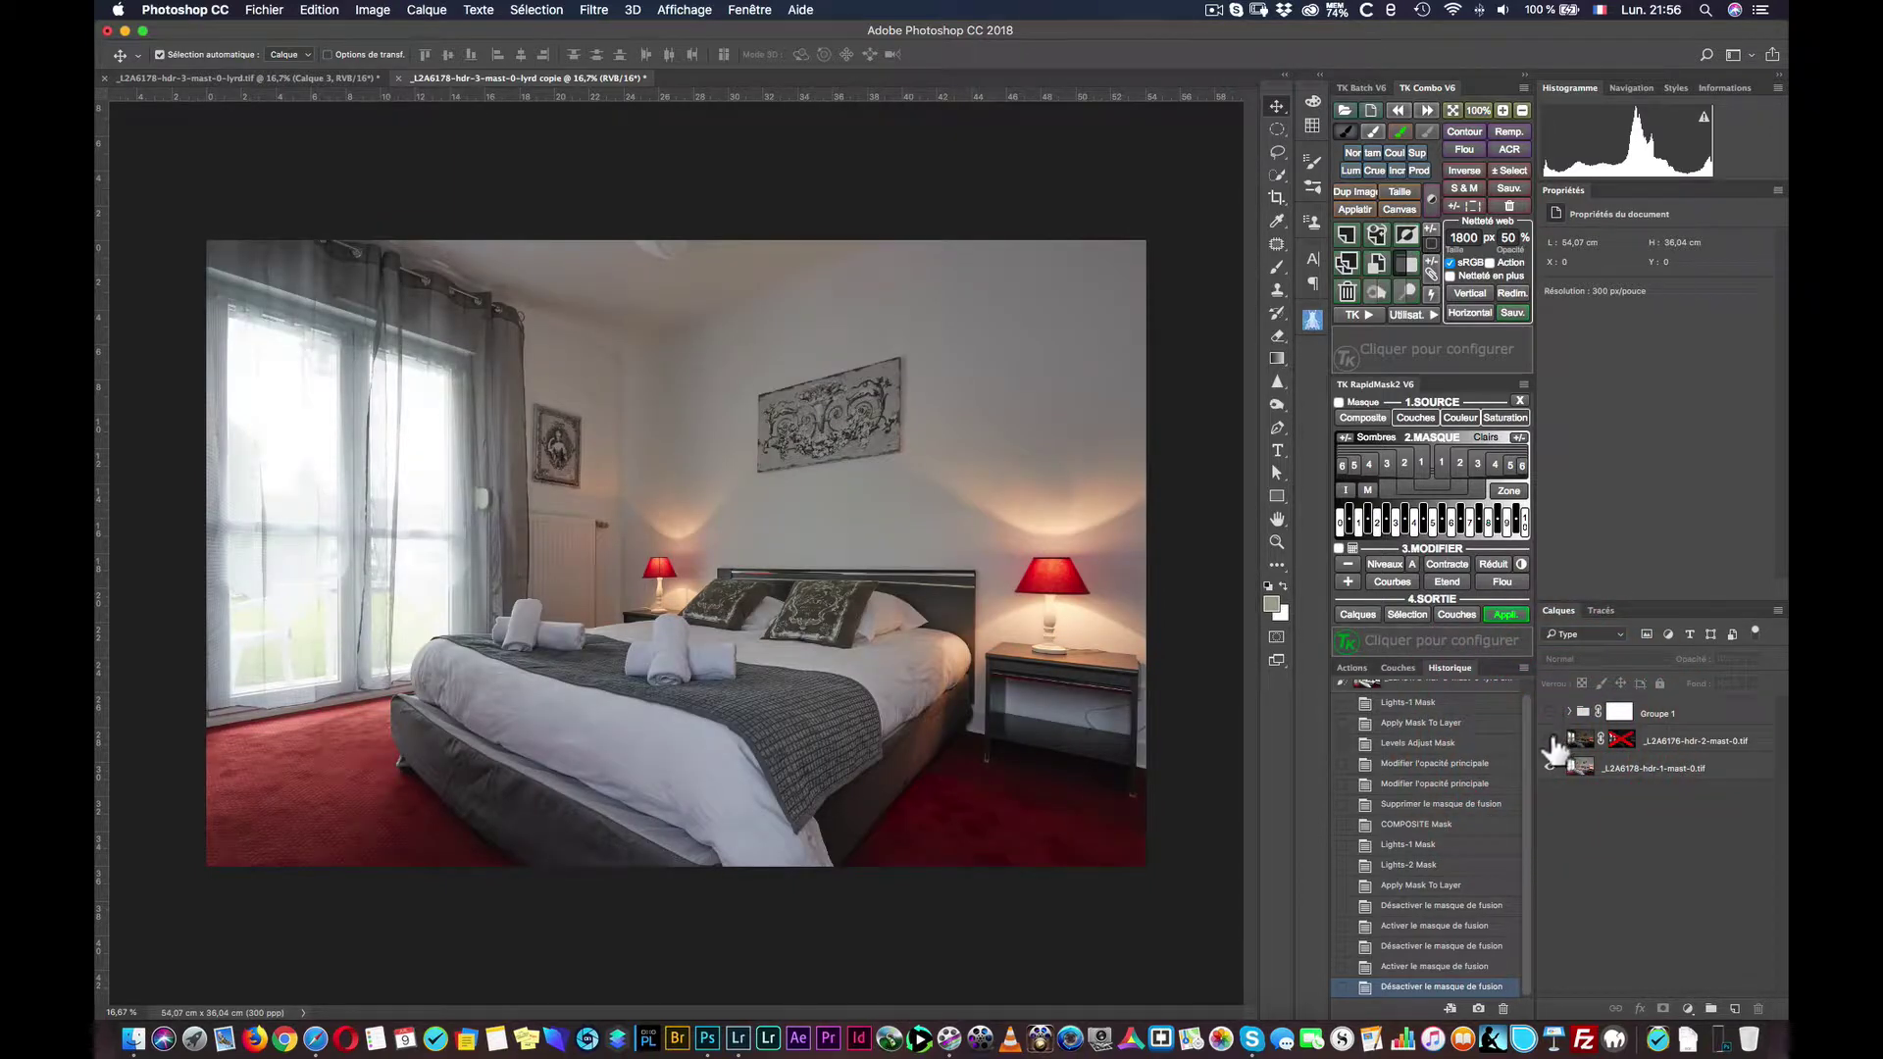
click(1550, 740)
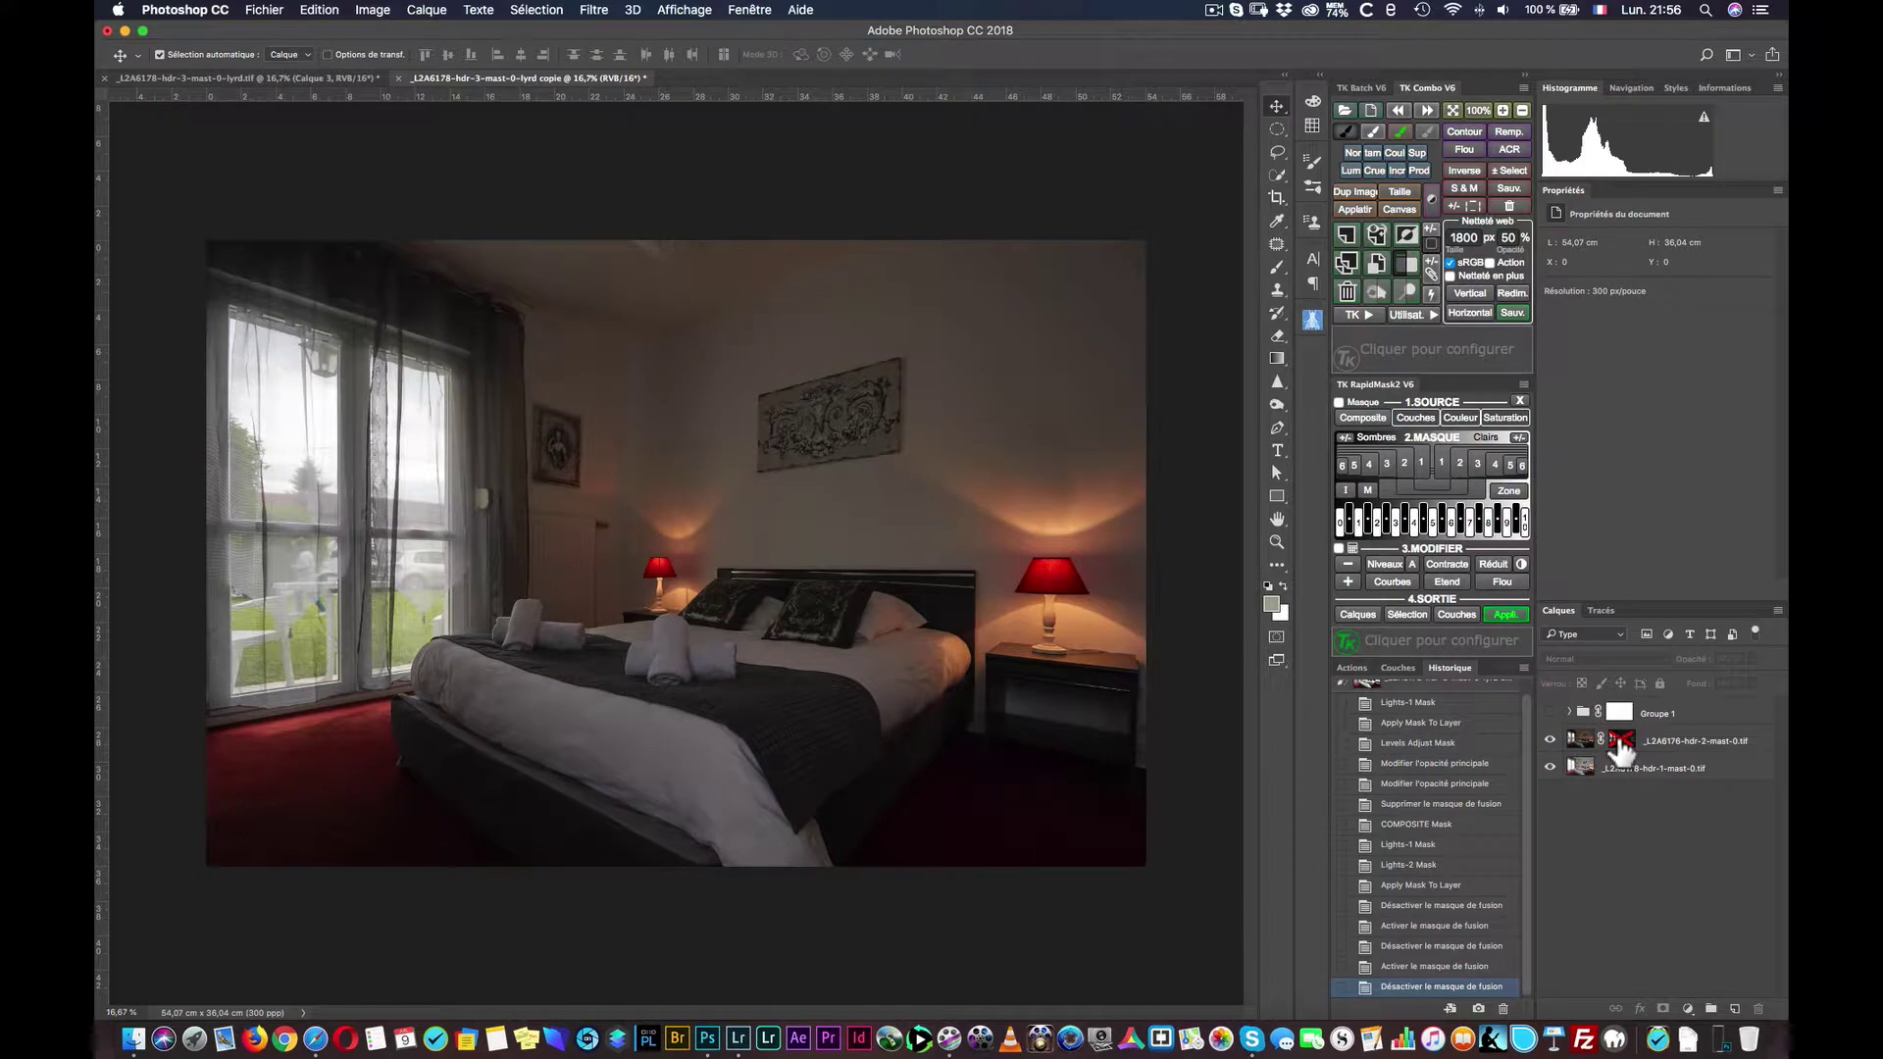
shift+click(1624, 748)
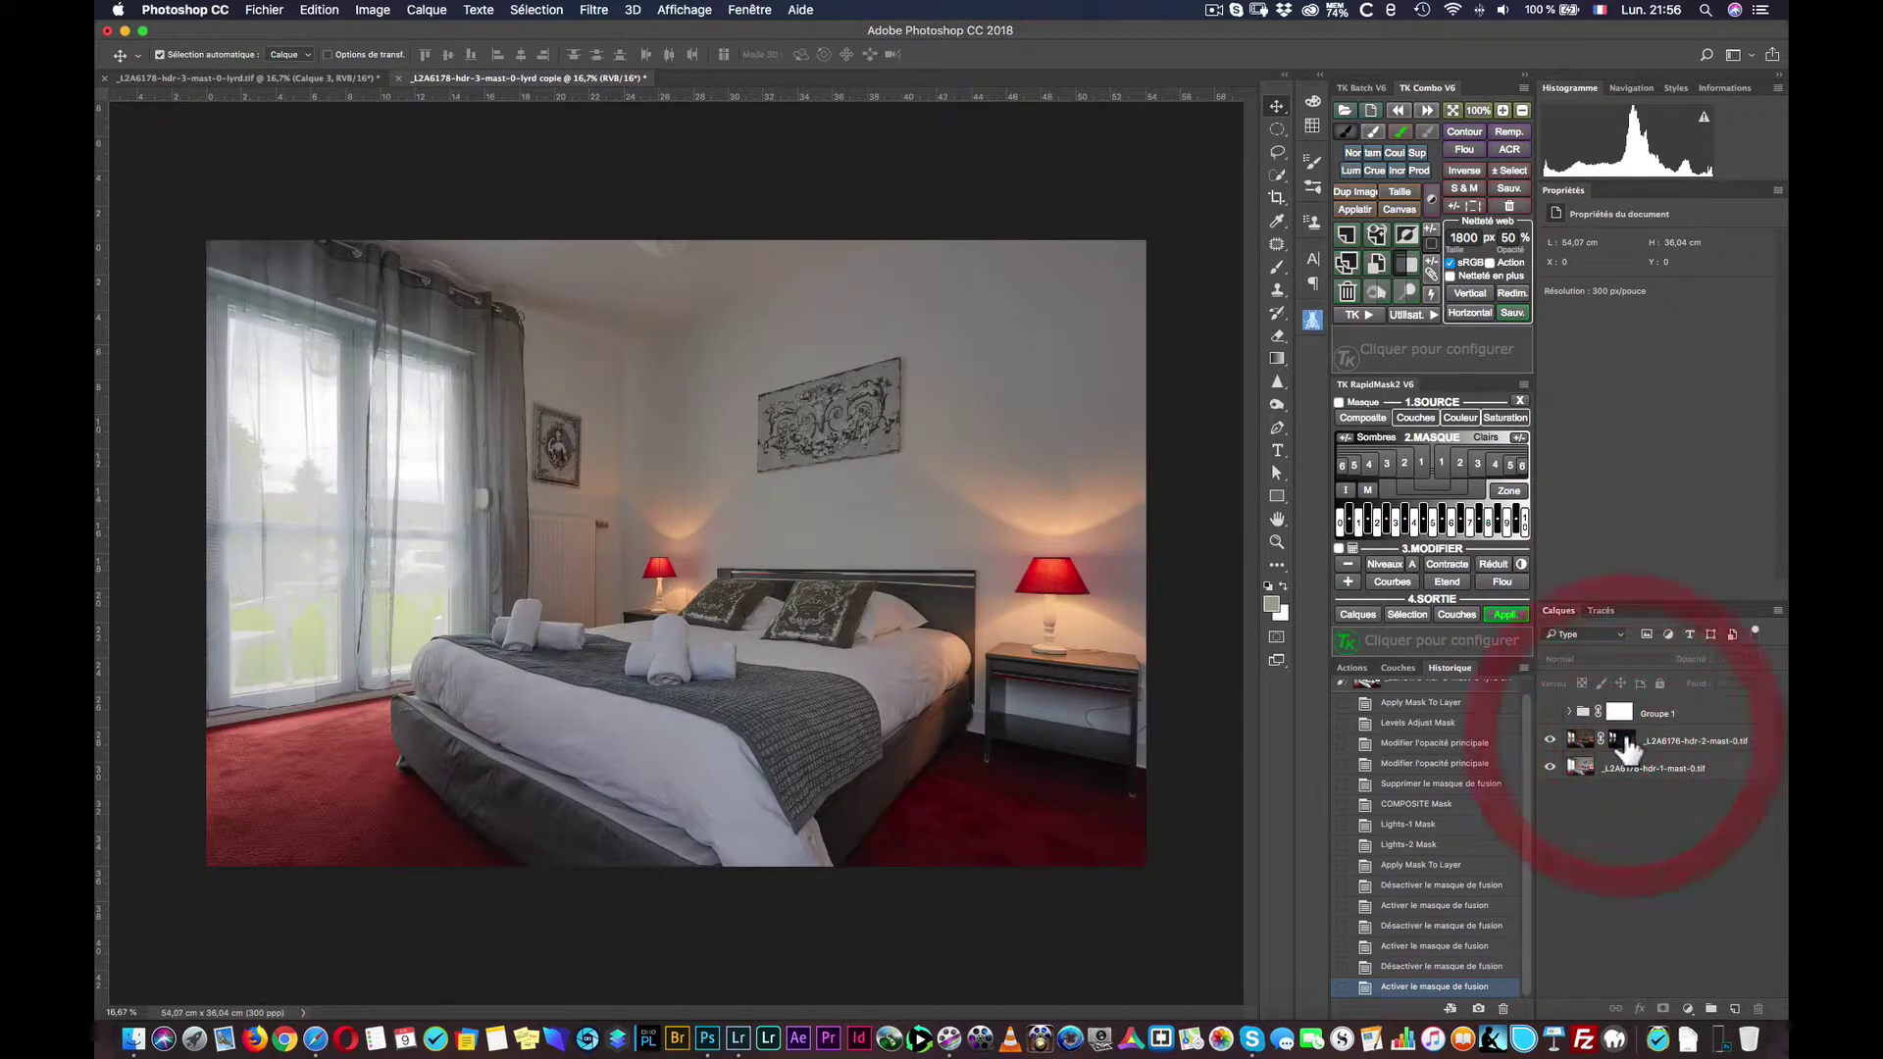
- Examine the hdr-2 layer mask on its own, then compare the image with and without that layer
alt+click(1624, 746)
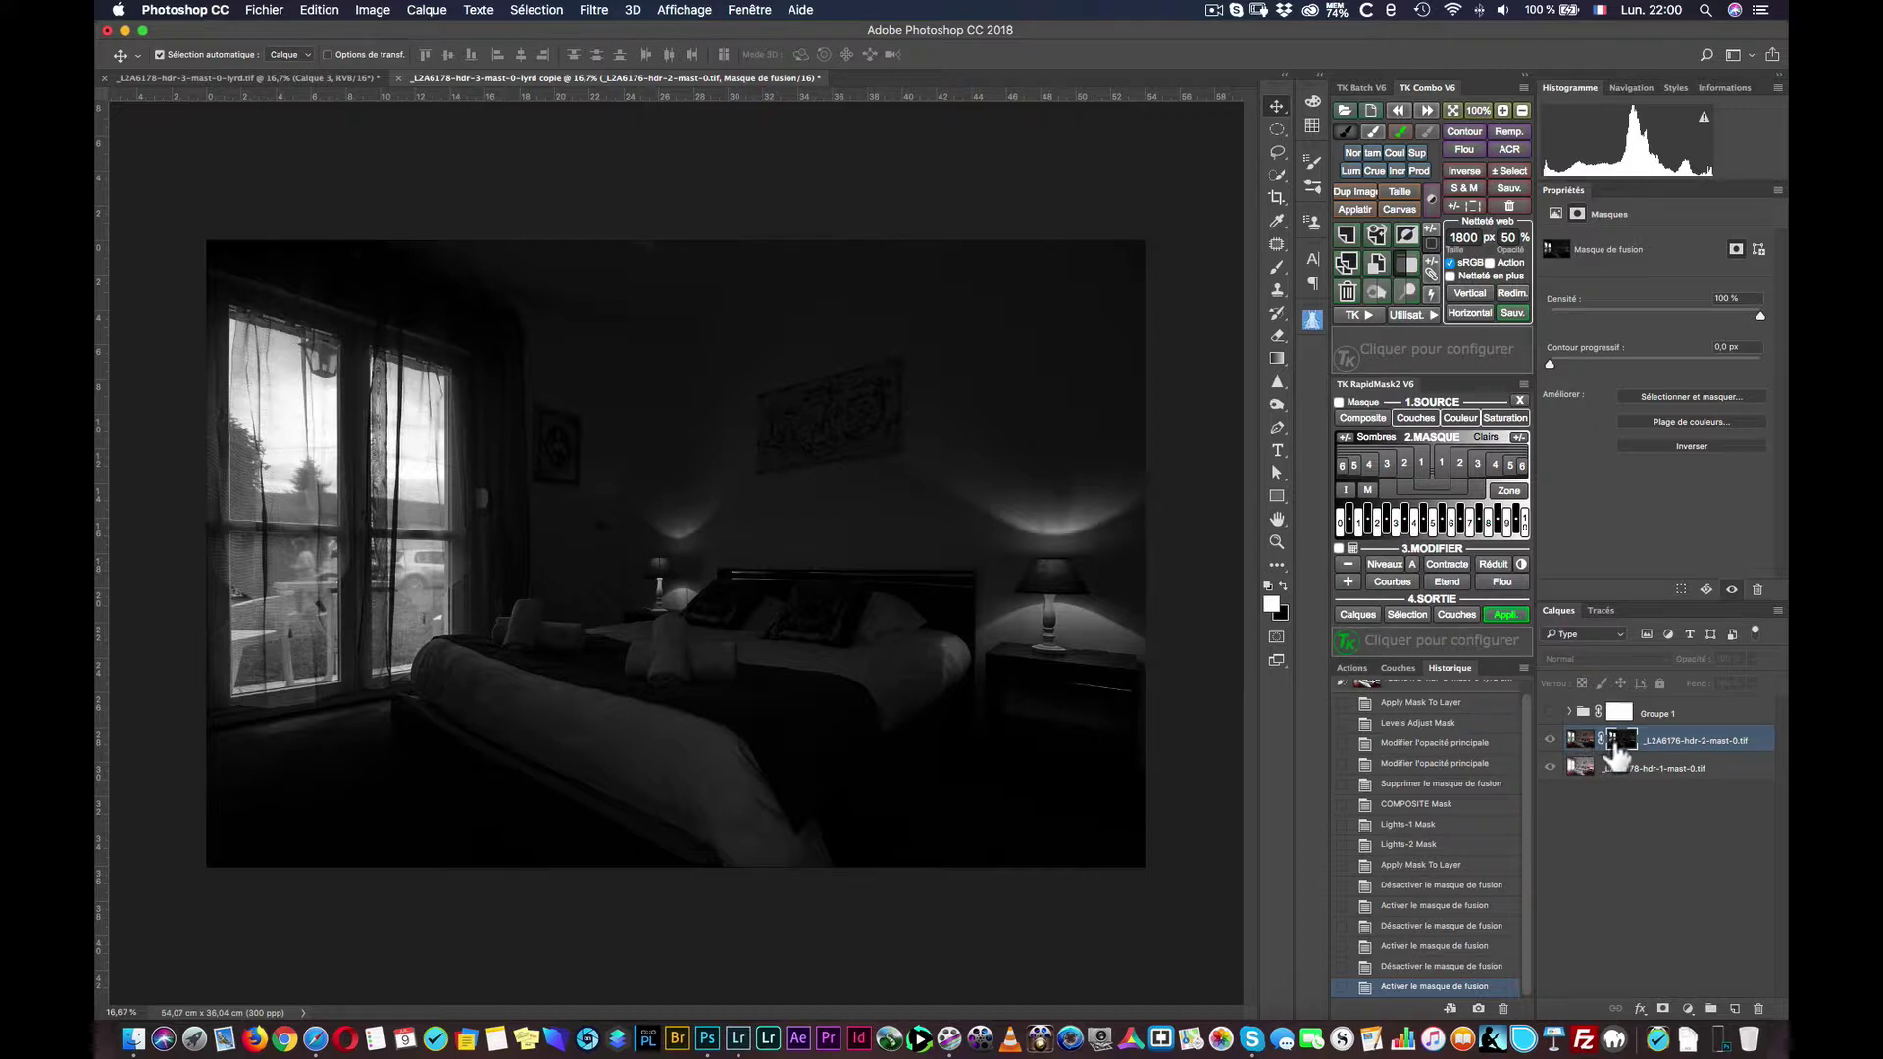
click(1584, 798)
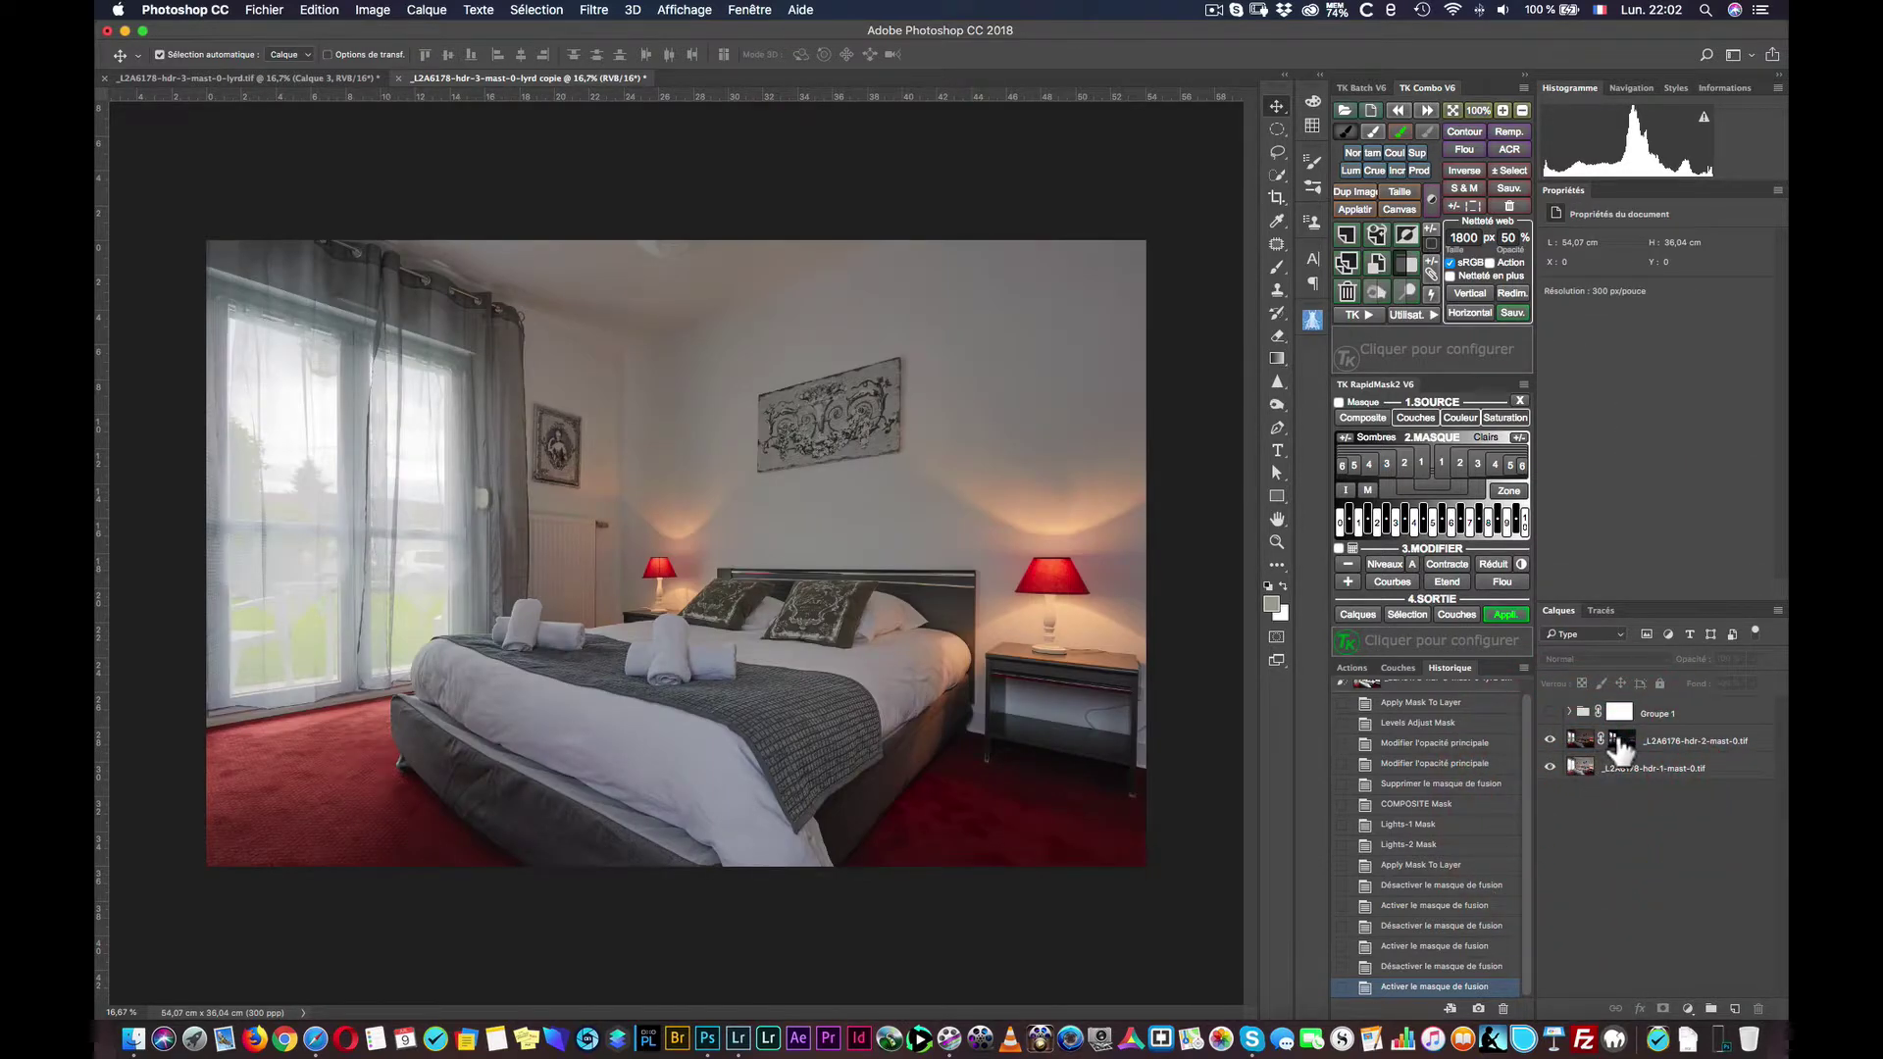
click(1550, 741)
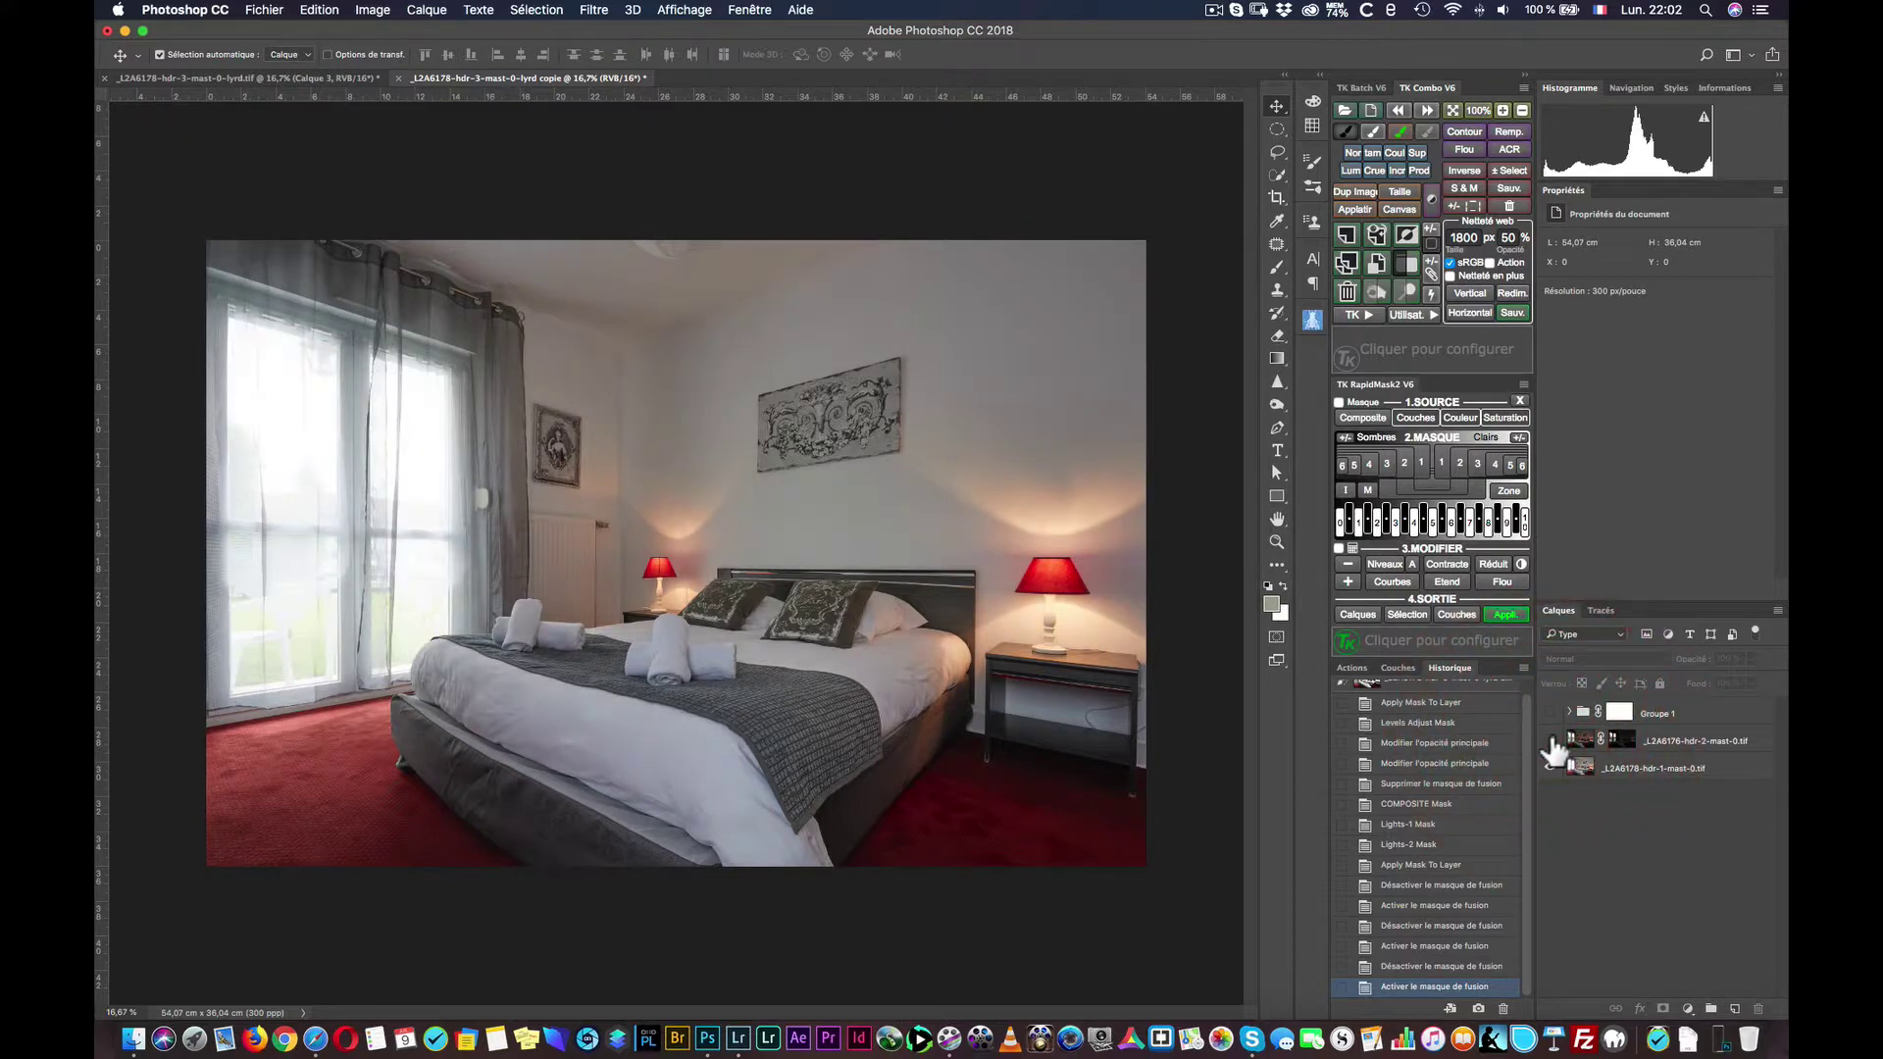
click(1551, 742)
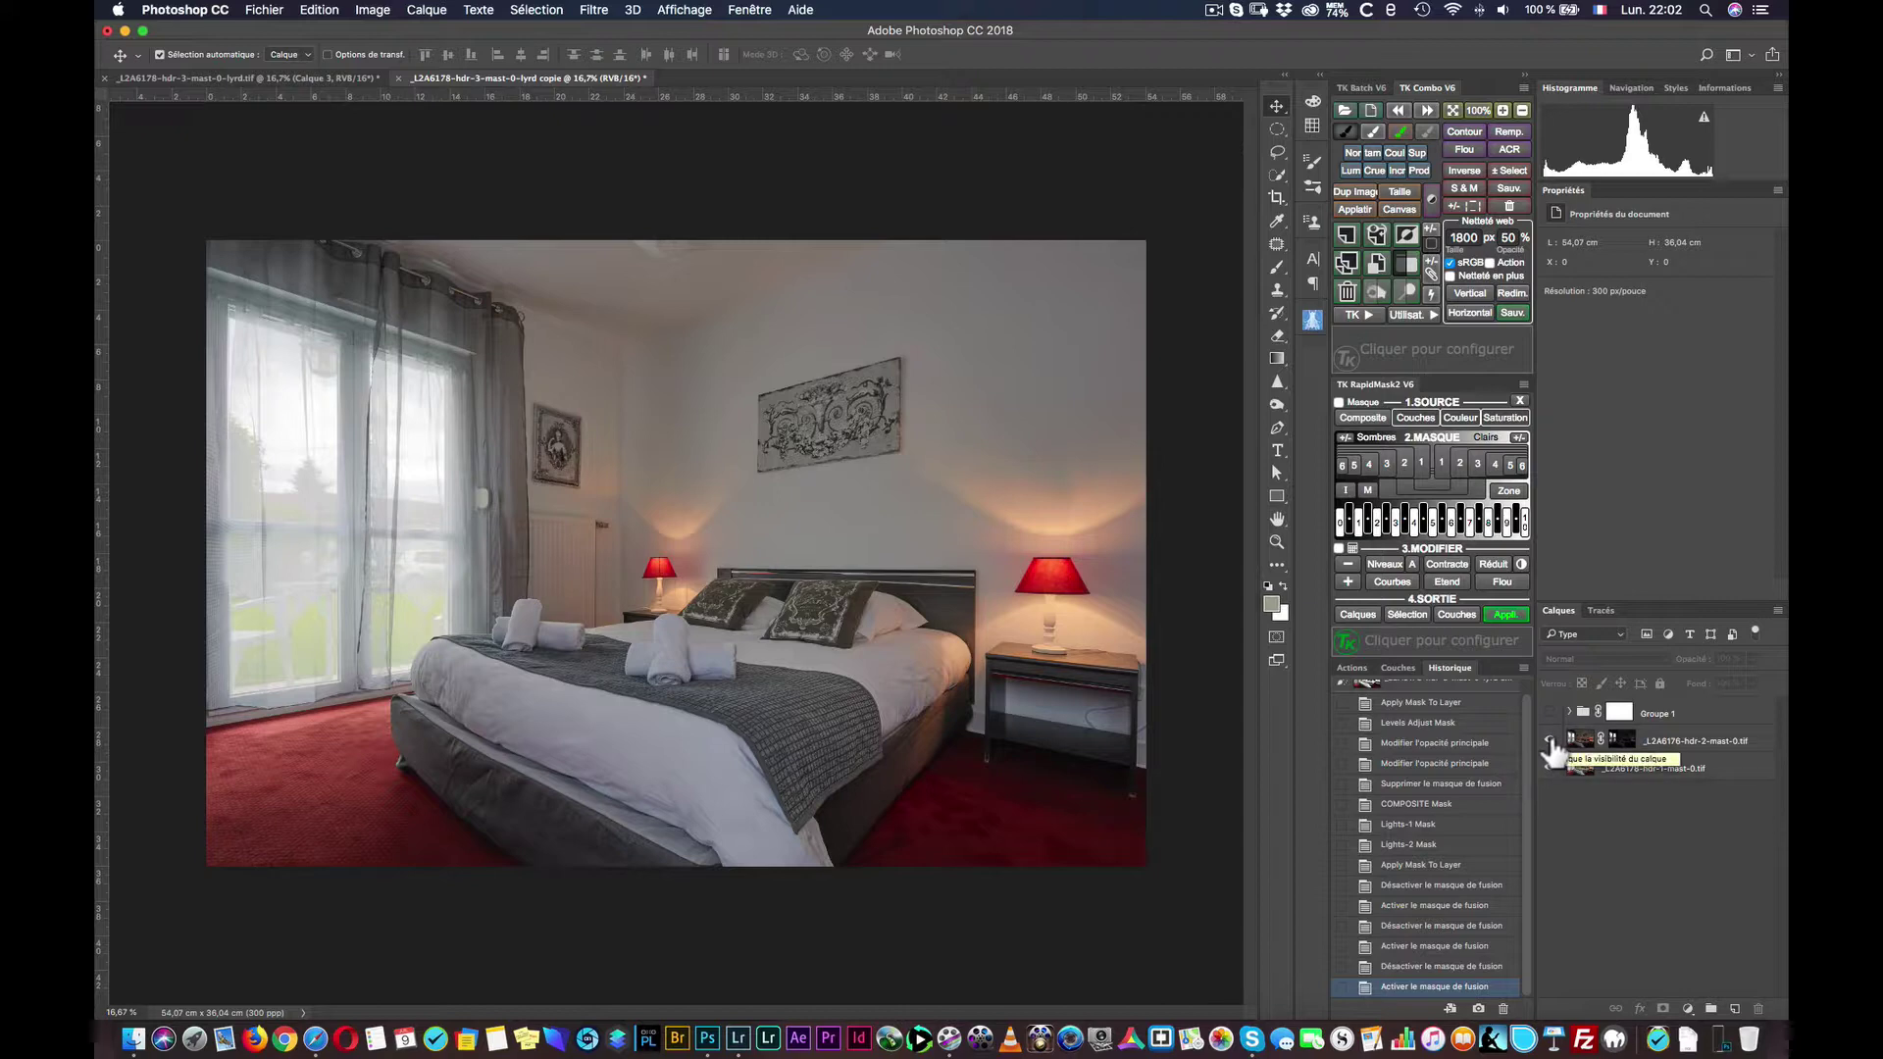
drag(1549, 743, 1550, 767)
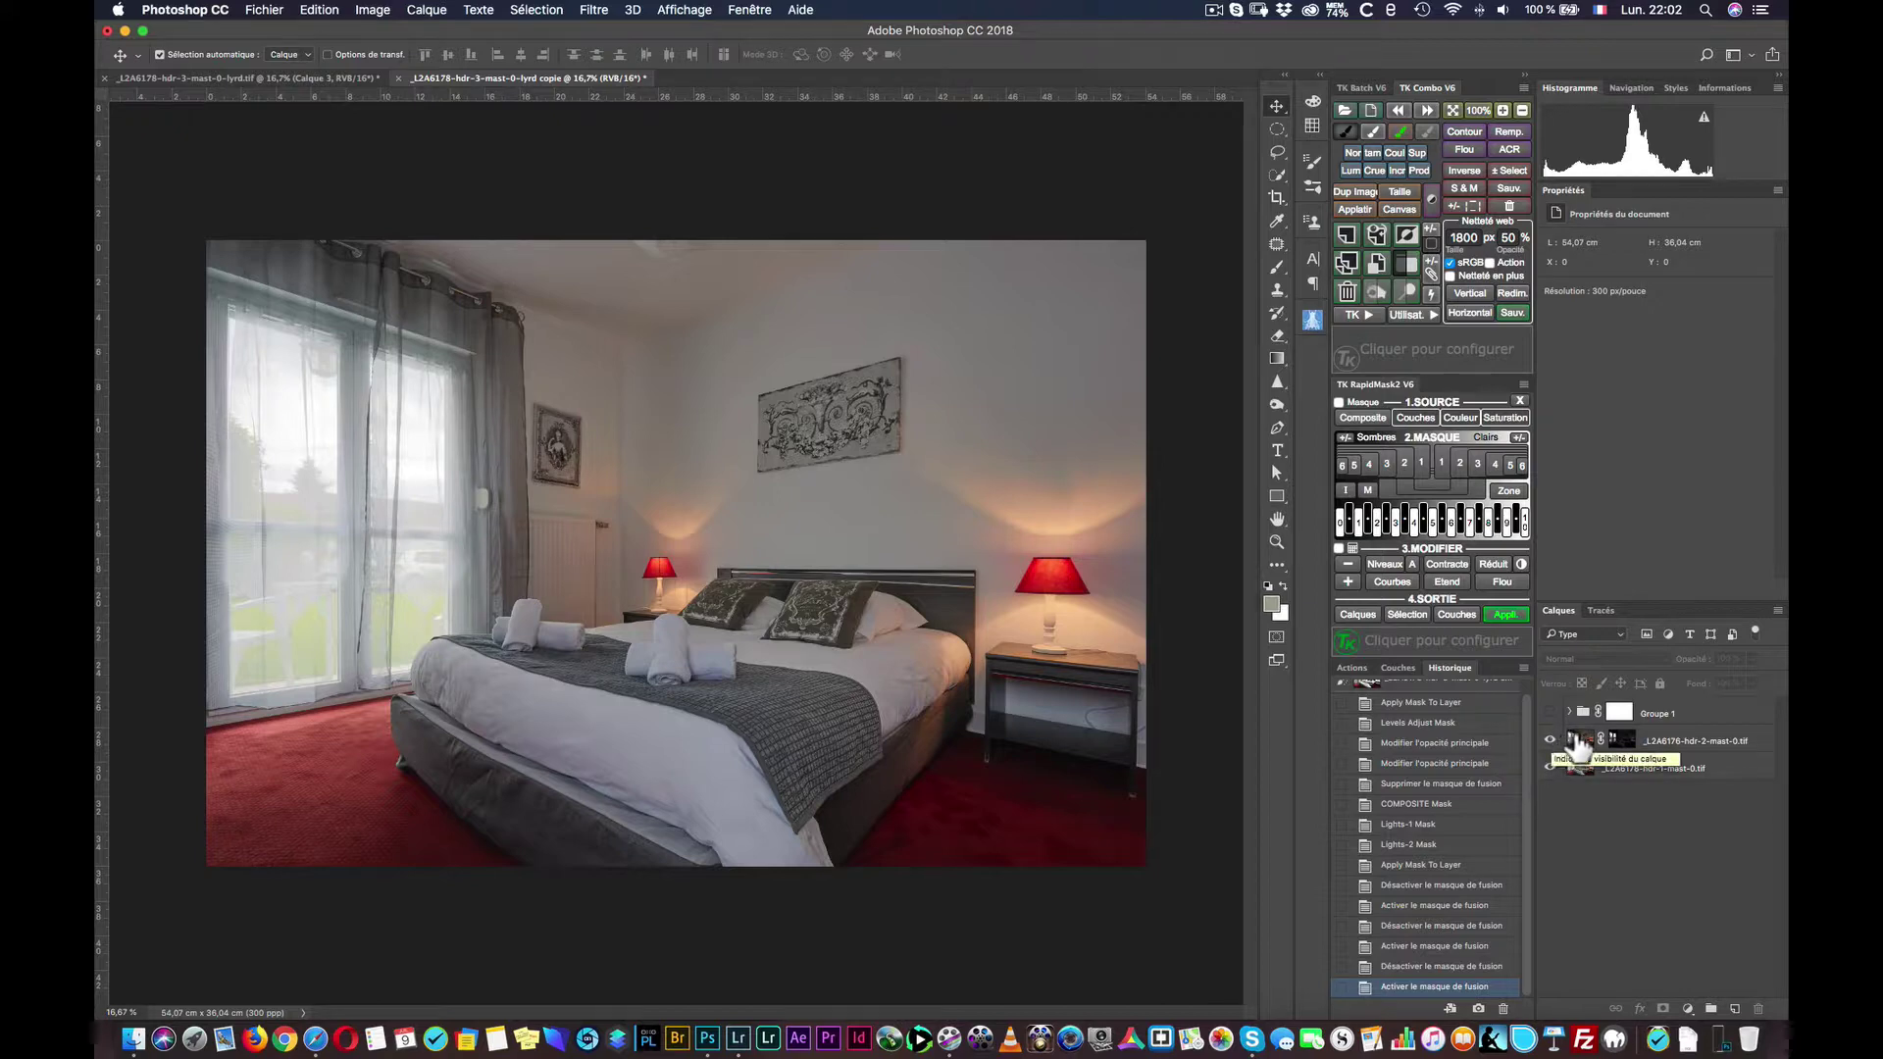
- Display the hdr-2 mask and darken it with Levels, setting input black to 5 and midtones to 0.83, then leave the mask view
alt+click(1620, 744)
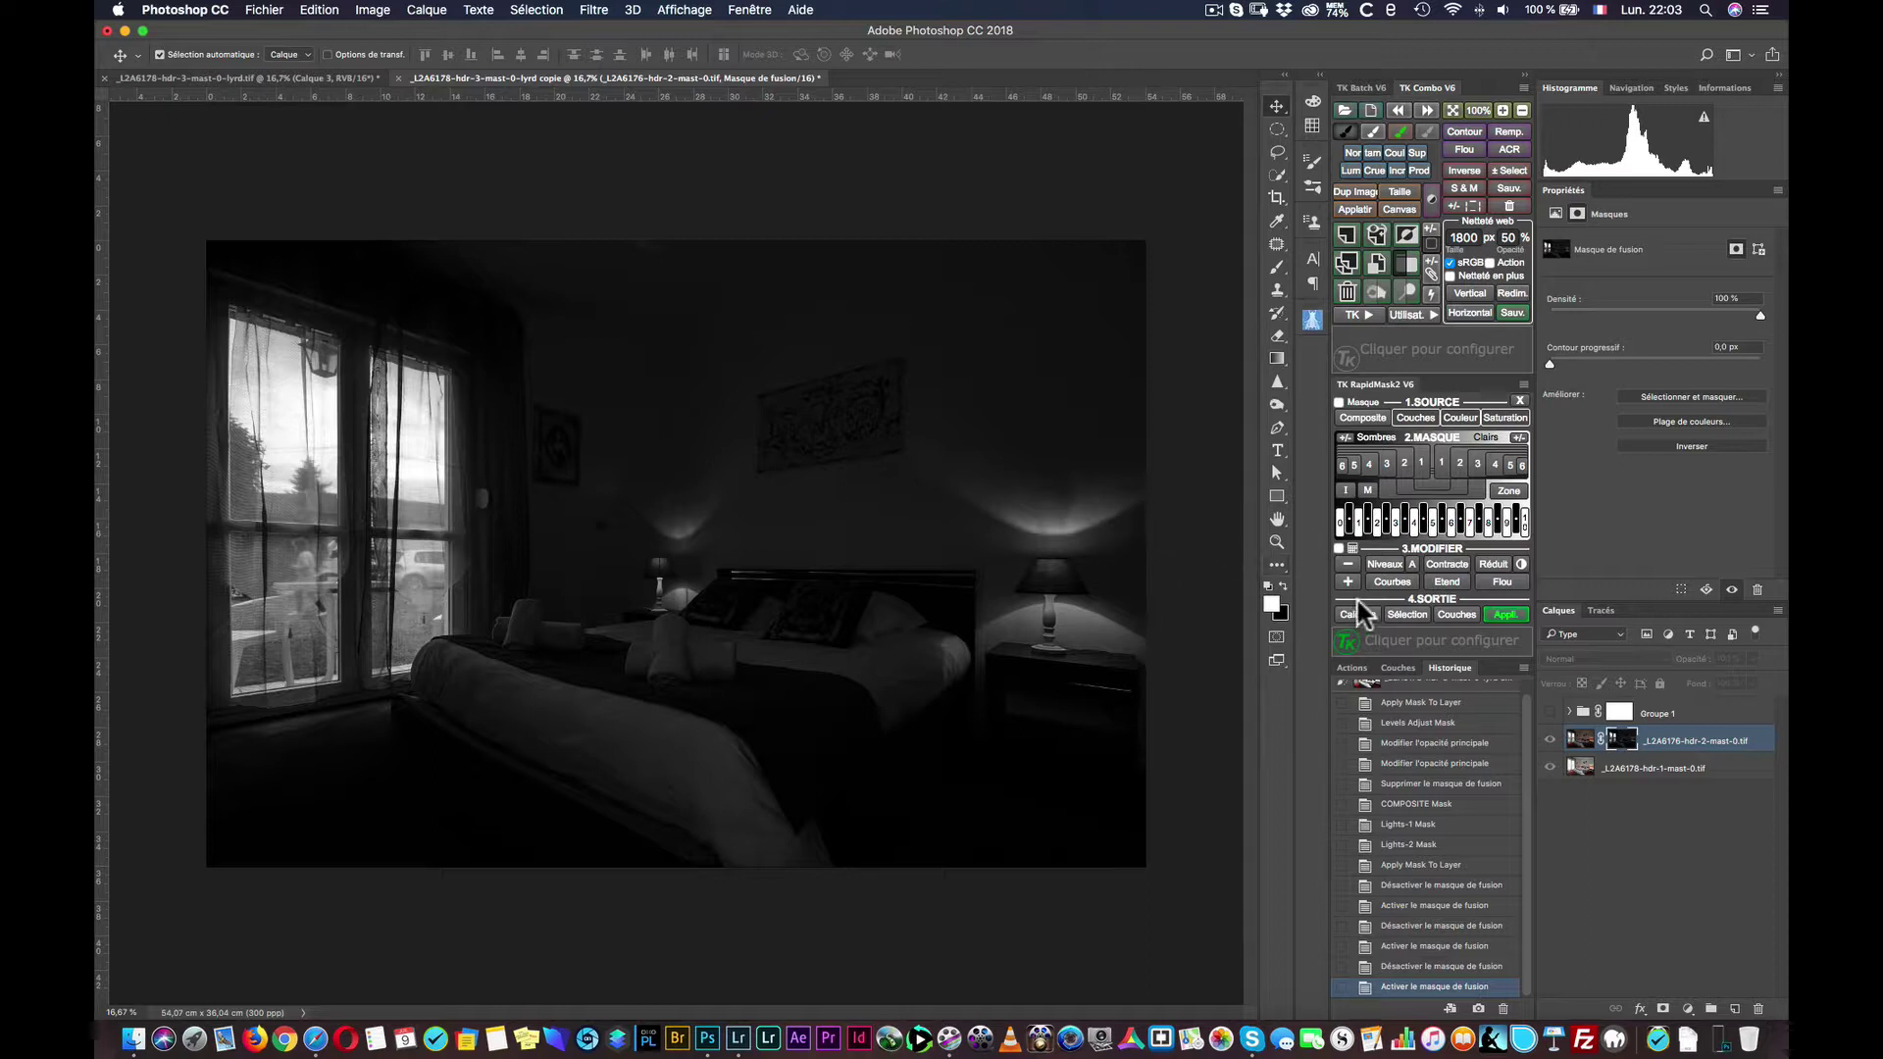
click(1385, 563)
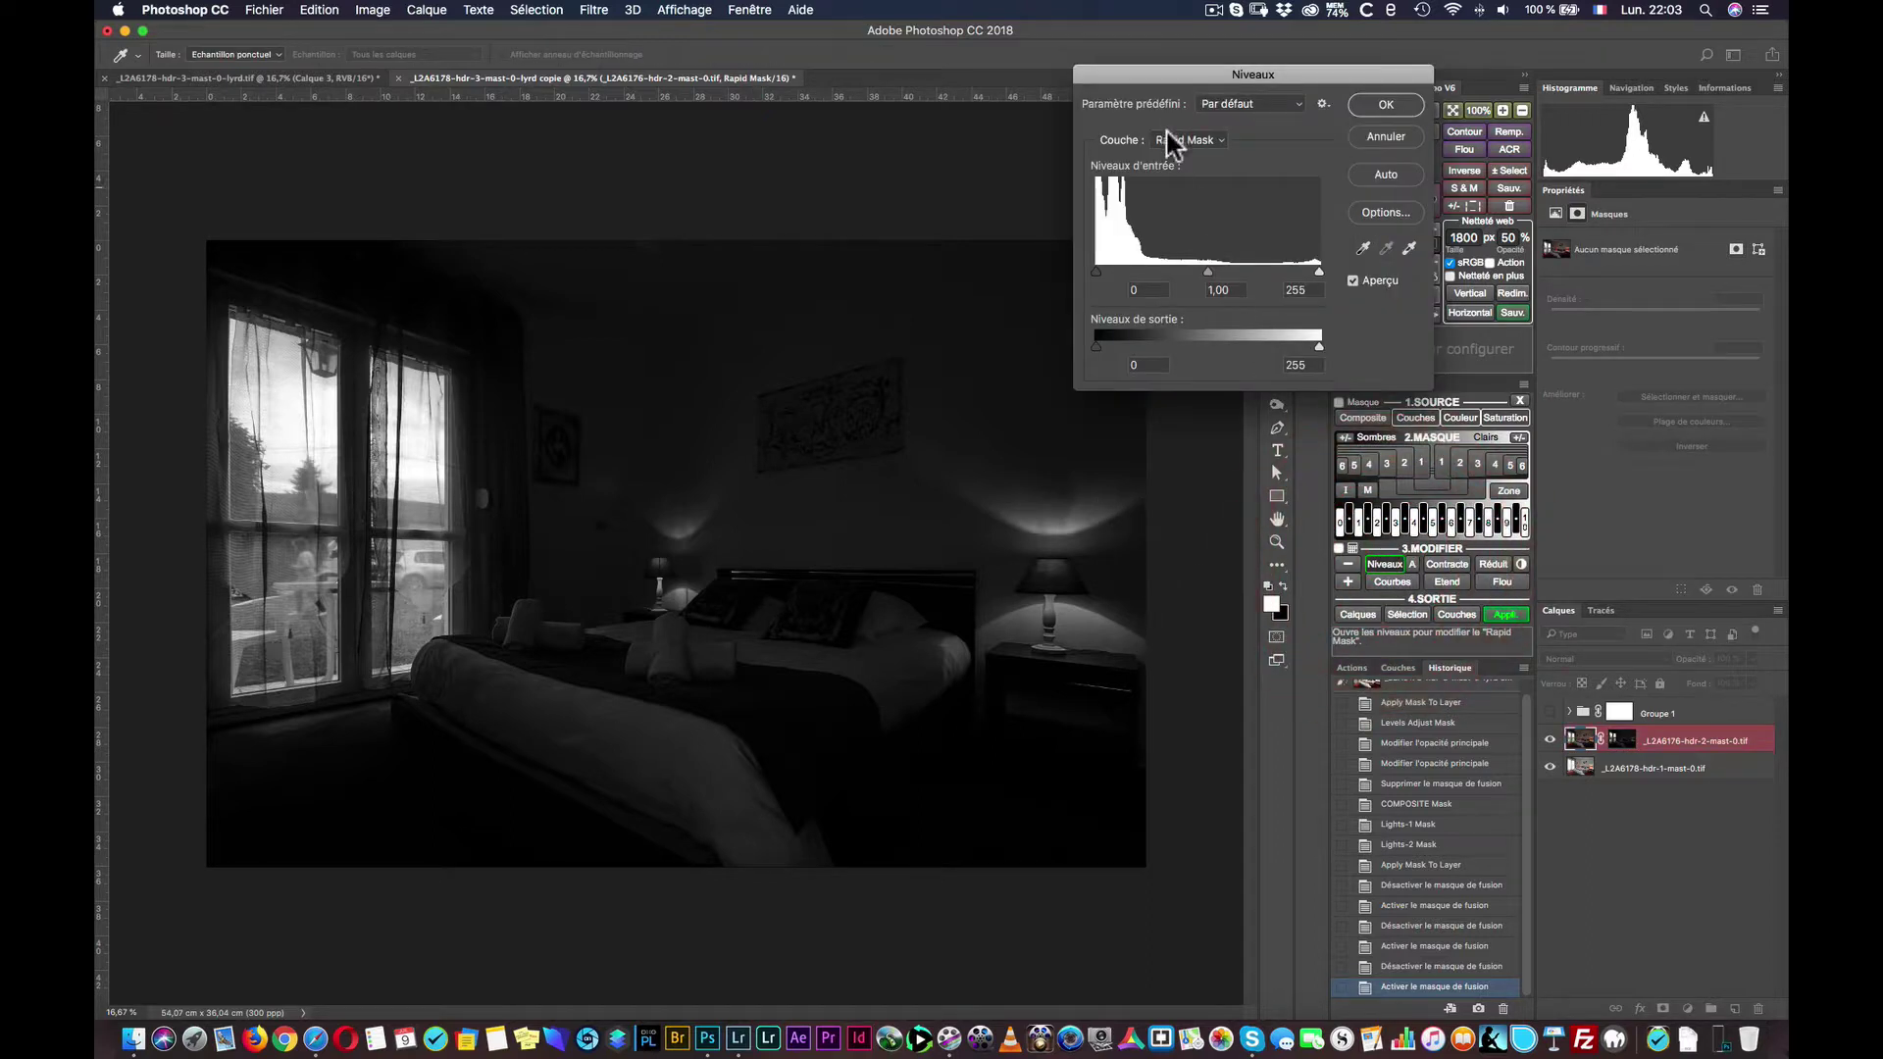
drag(1163, 67, 1312, 102)
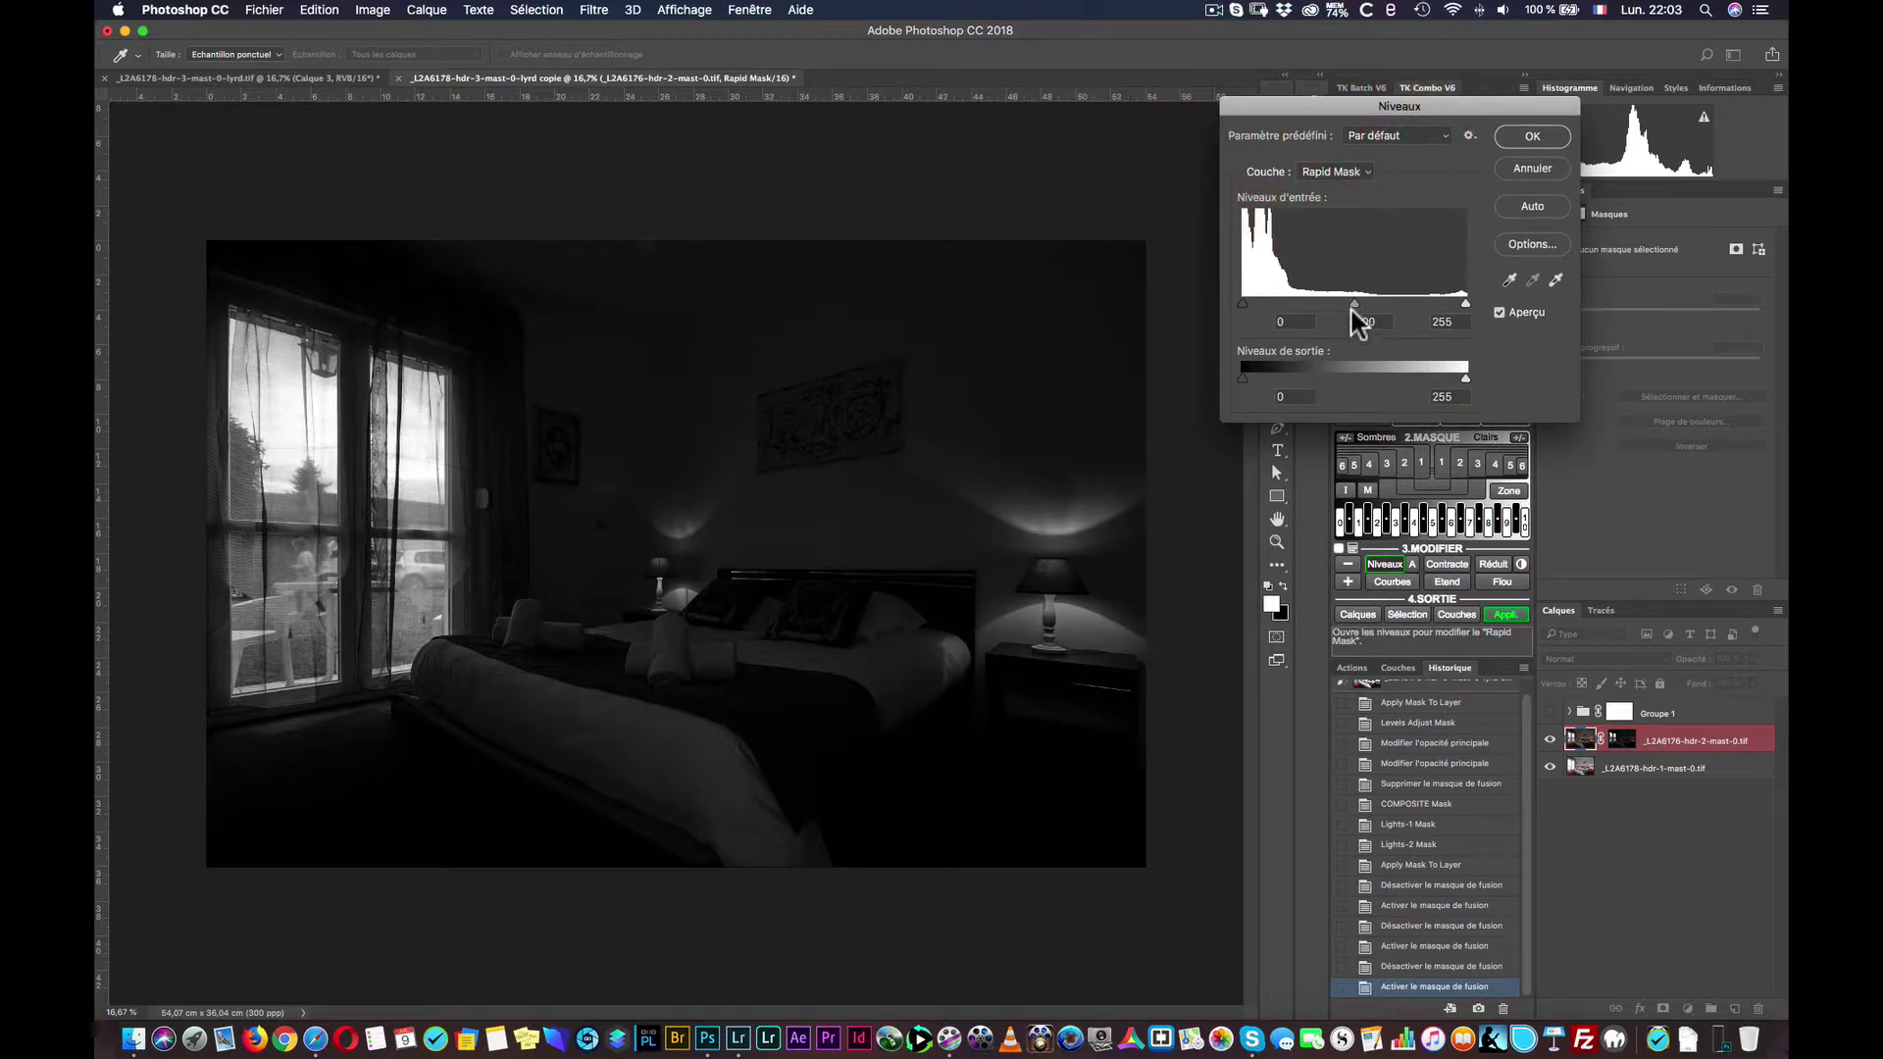
mouse_move(1355, 304)
mouse_down()
mouse_move(1326, 303)
mouse_move(1366, 308)
mouse_up()
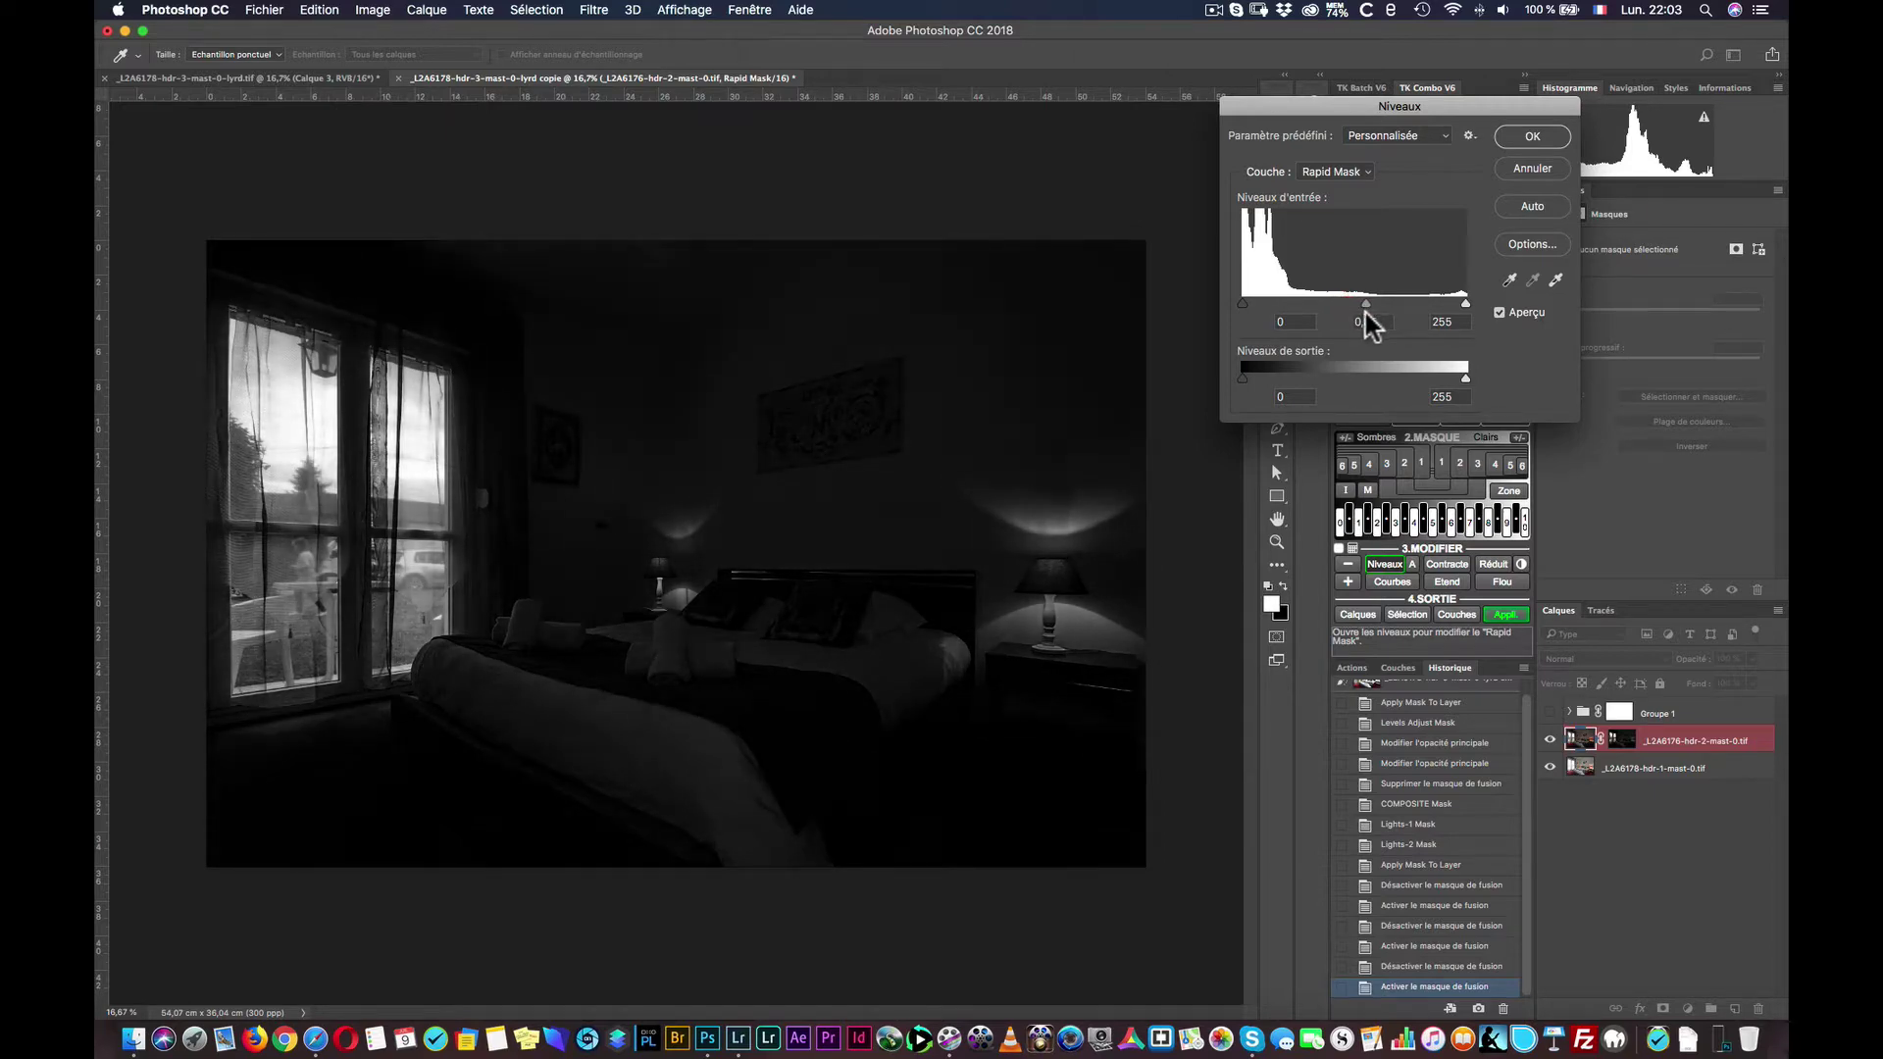
drag(1242, 304, 1246, 306)
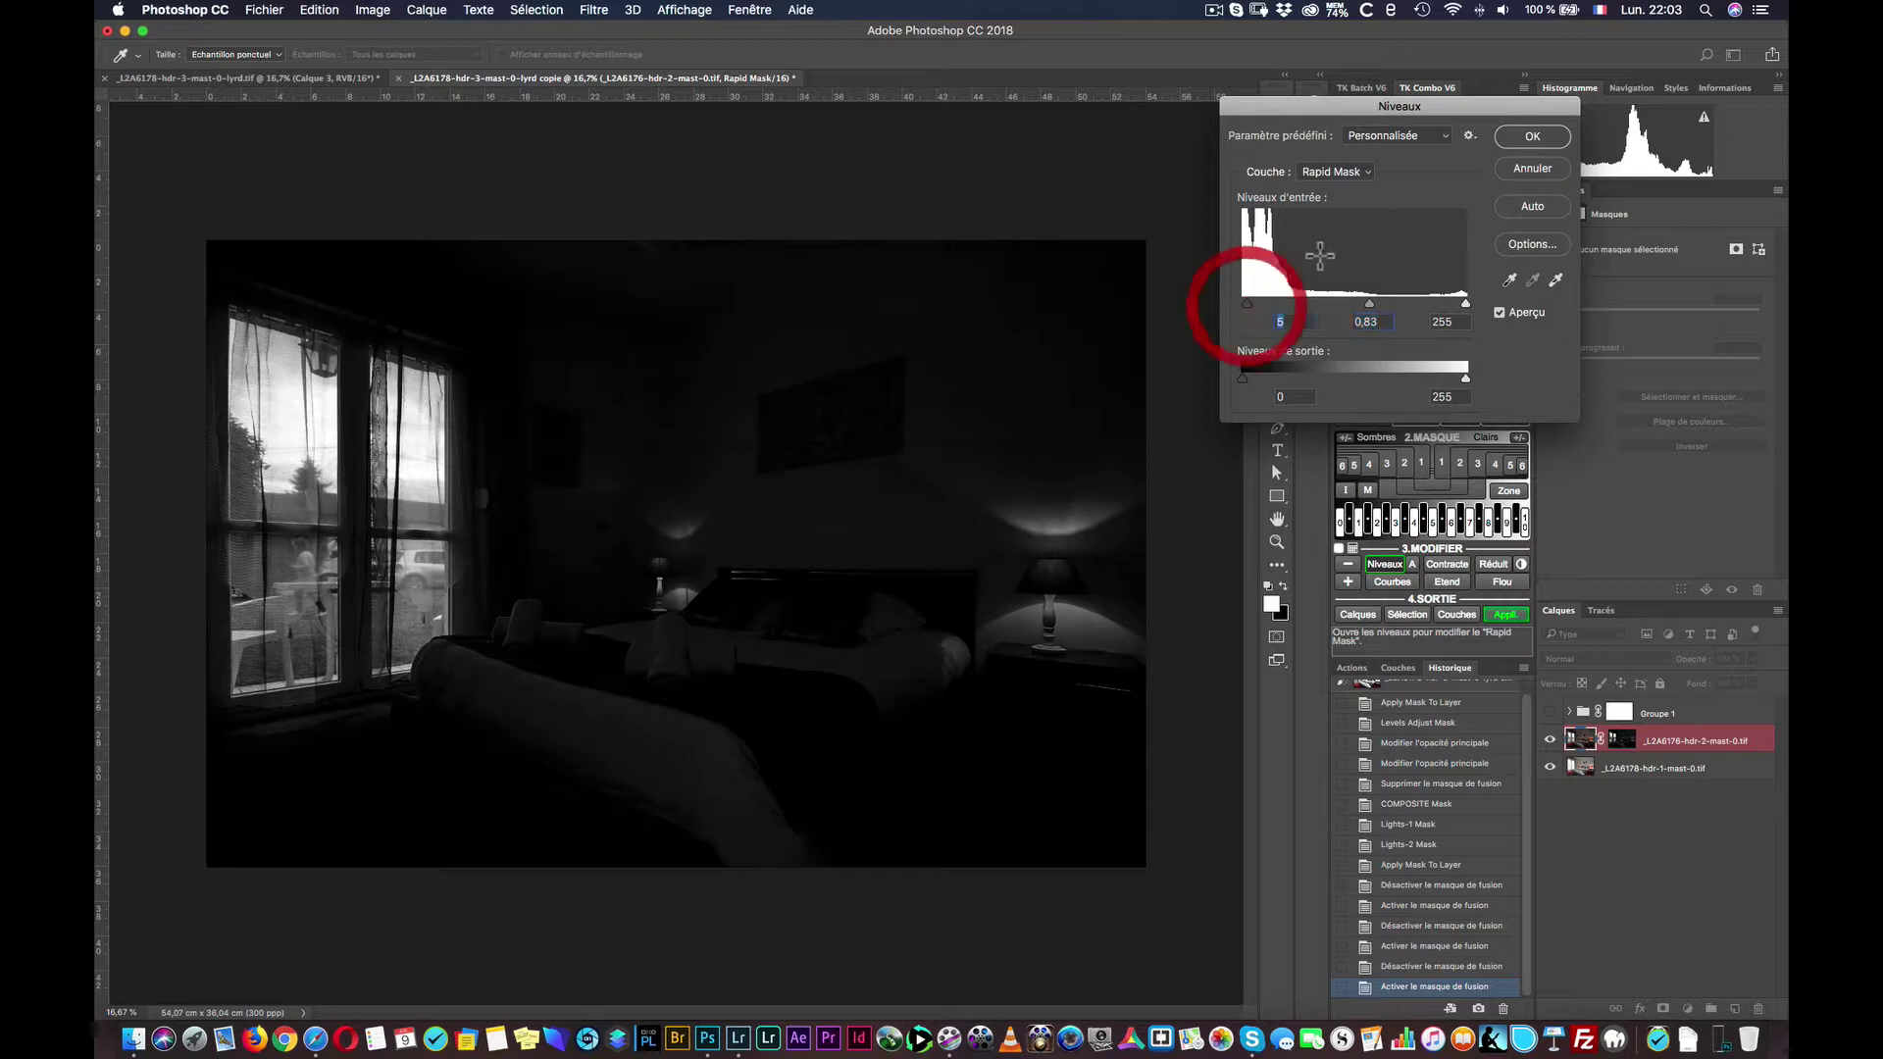
click(1526, 139)
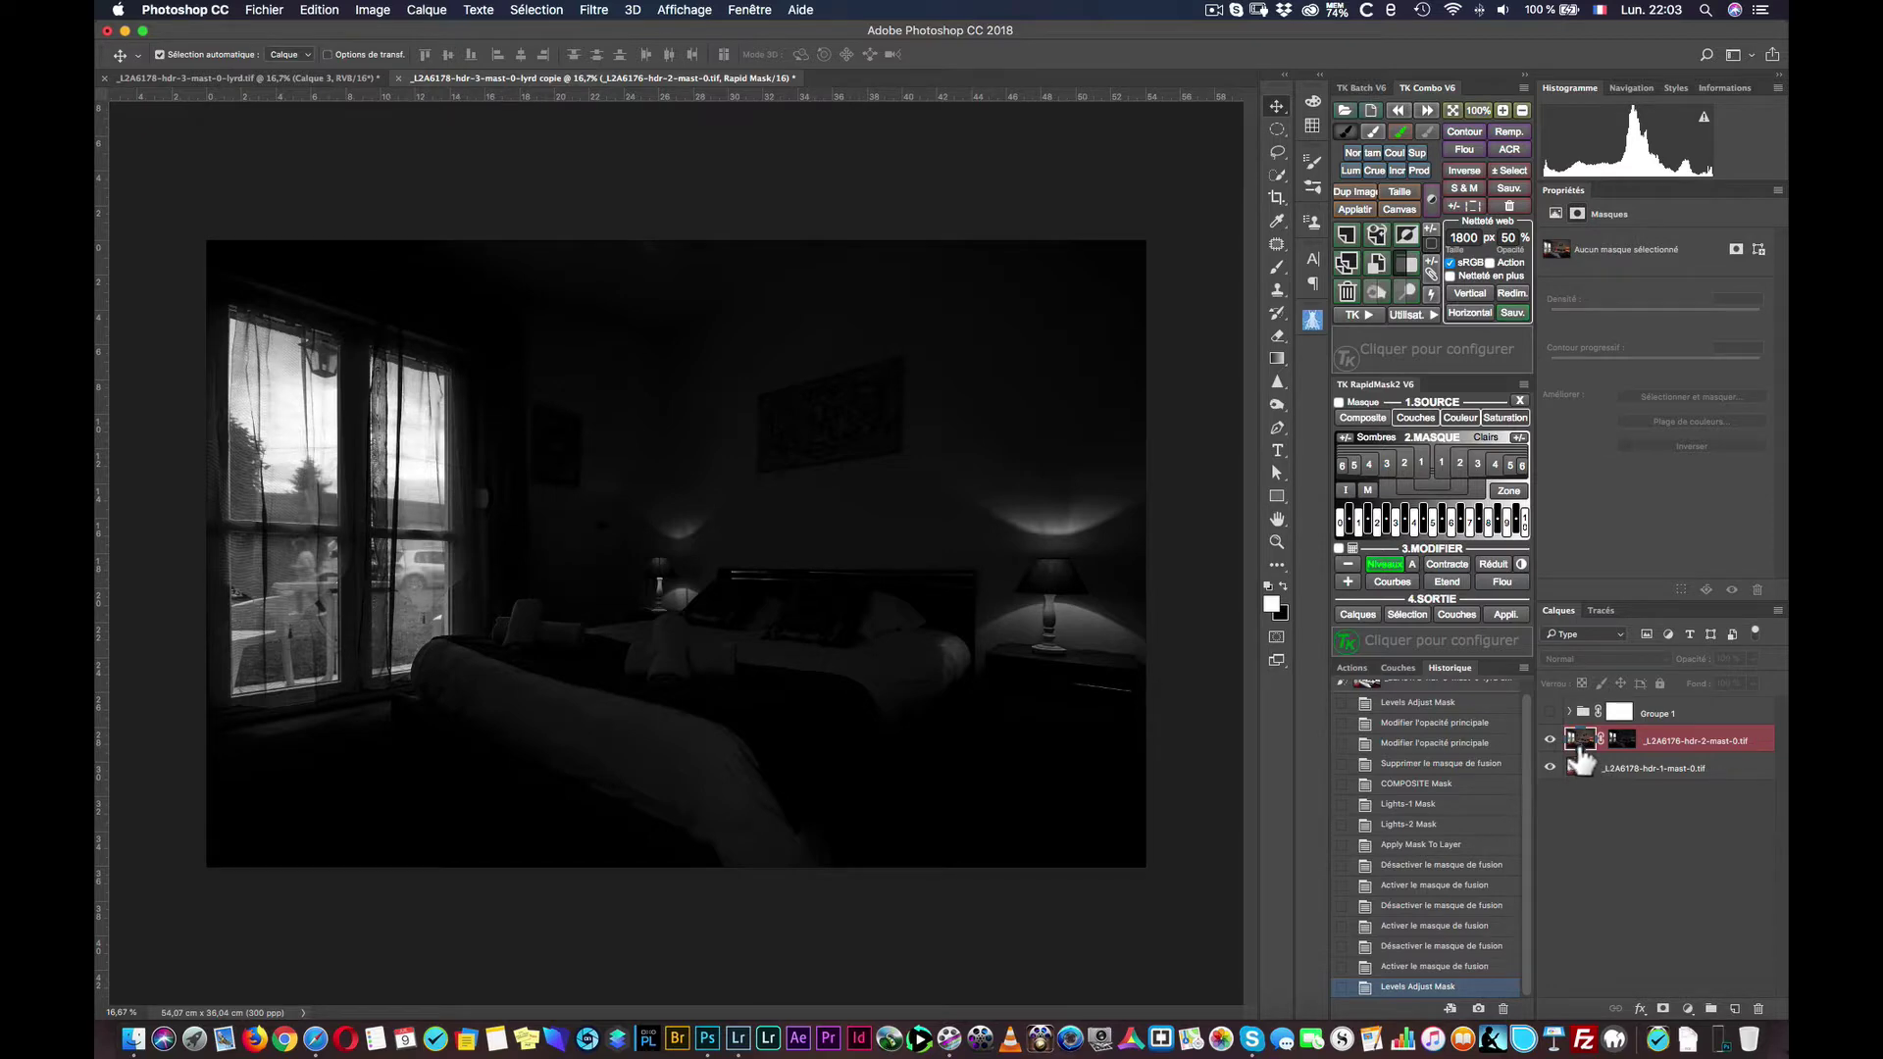
click(1614, 797)
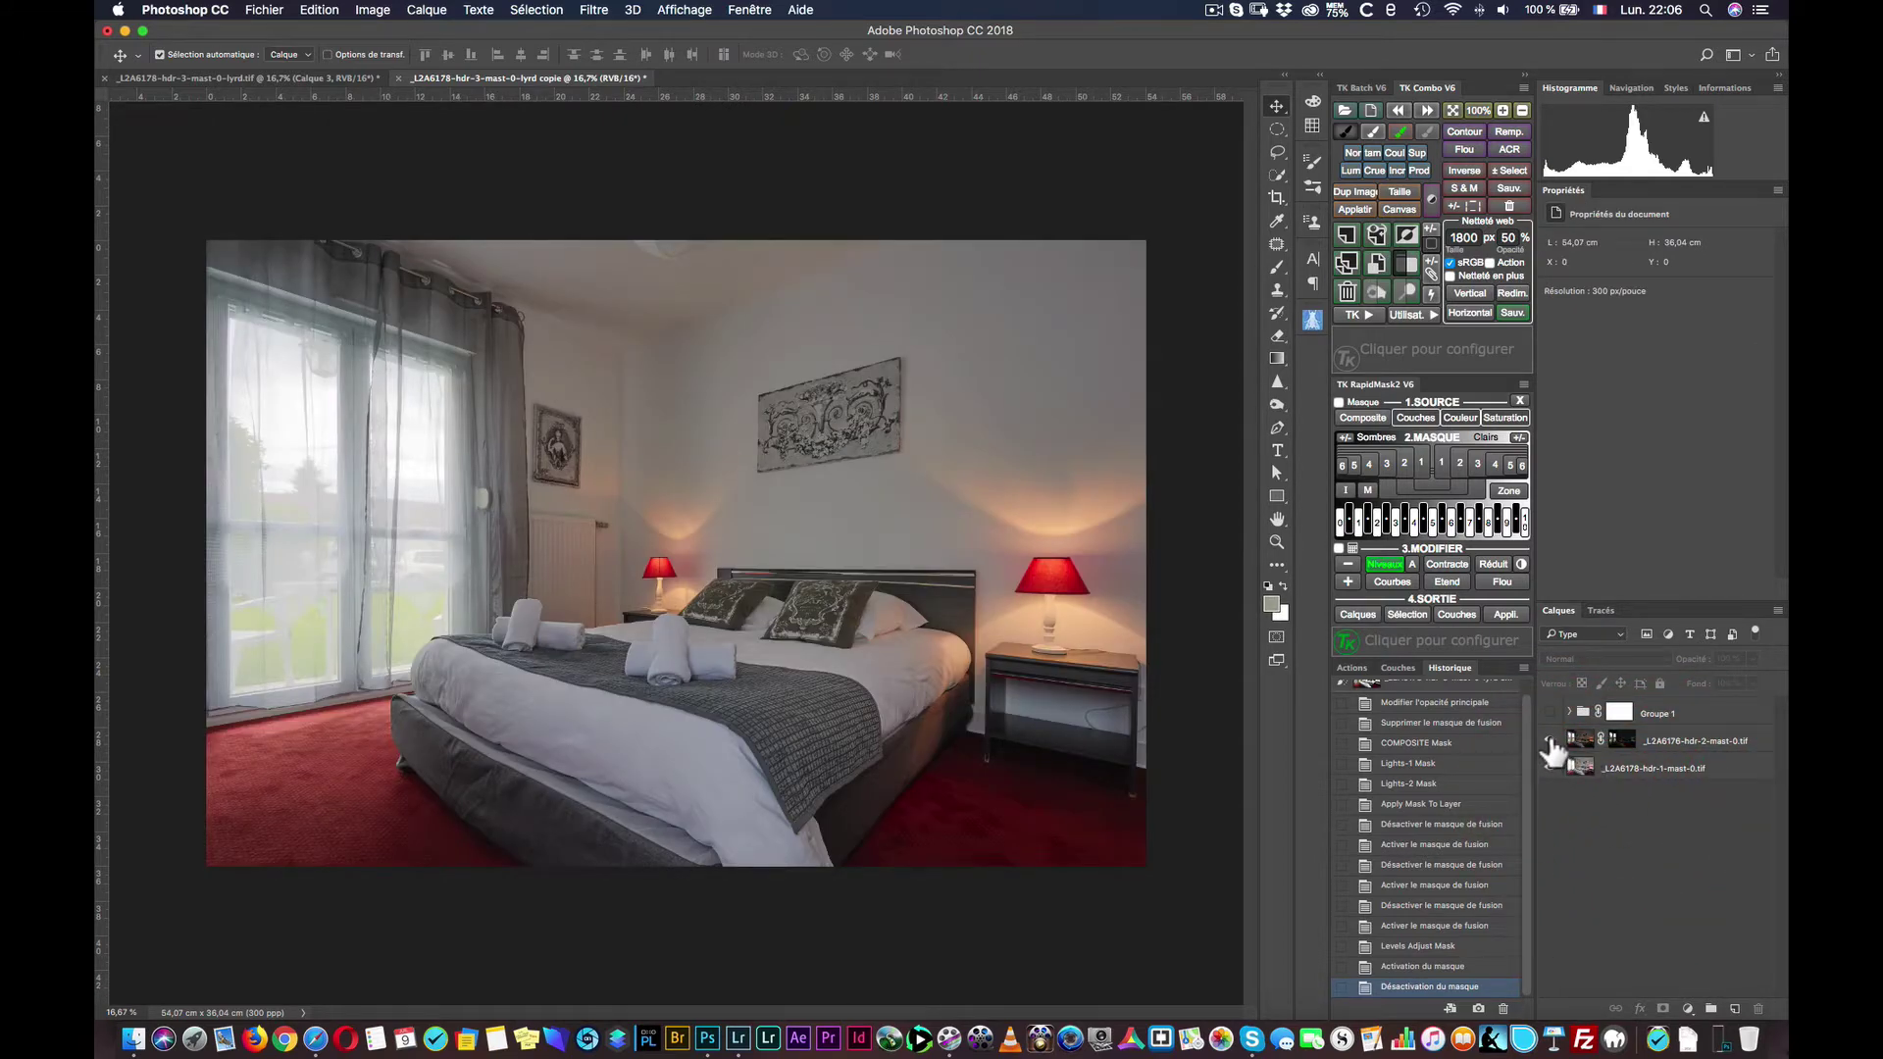
- Check the exposure blend after the Levels adjustment by hiding and showing the hdr-2 layer
click(1549, 742)
click(1549, 741)
click(1548, 742)
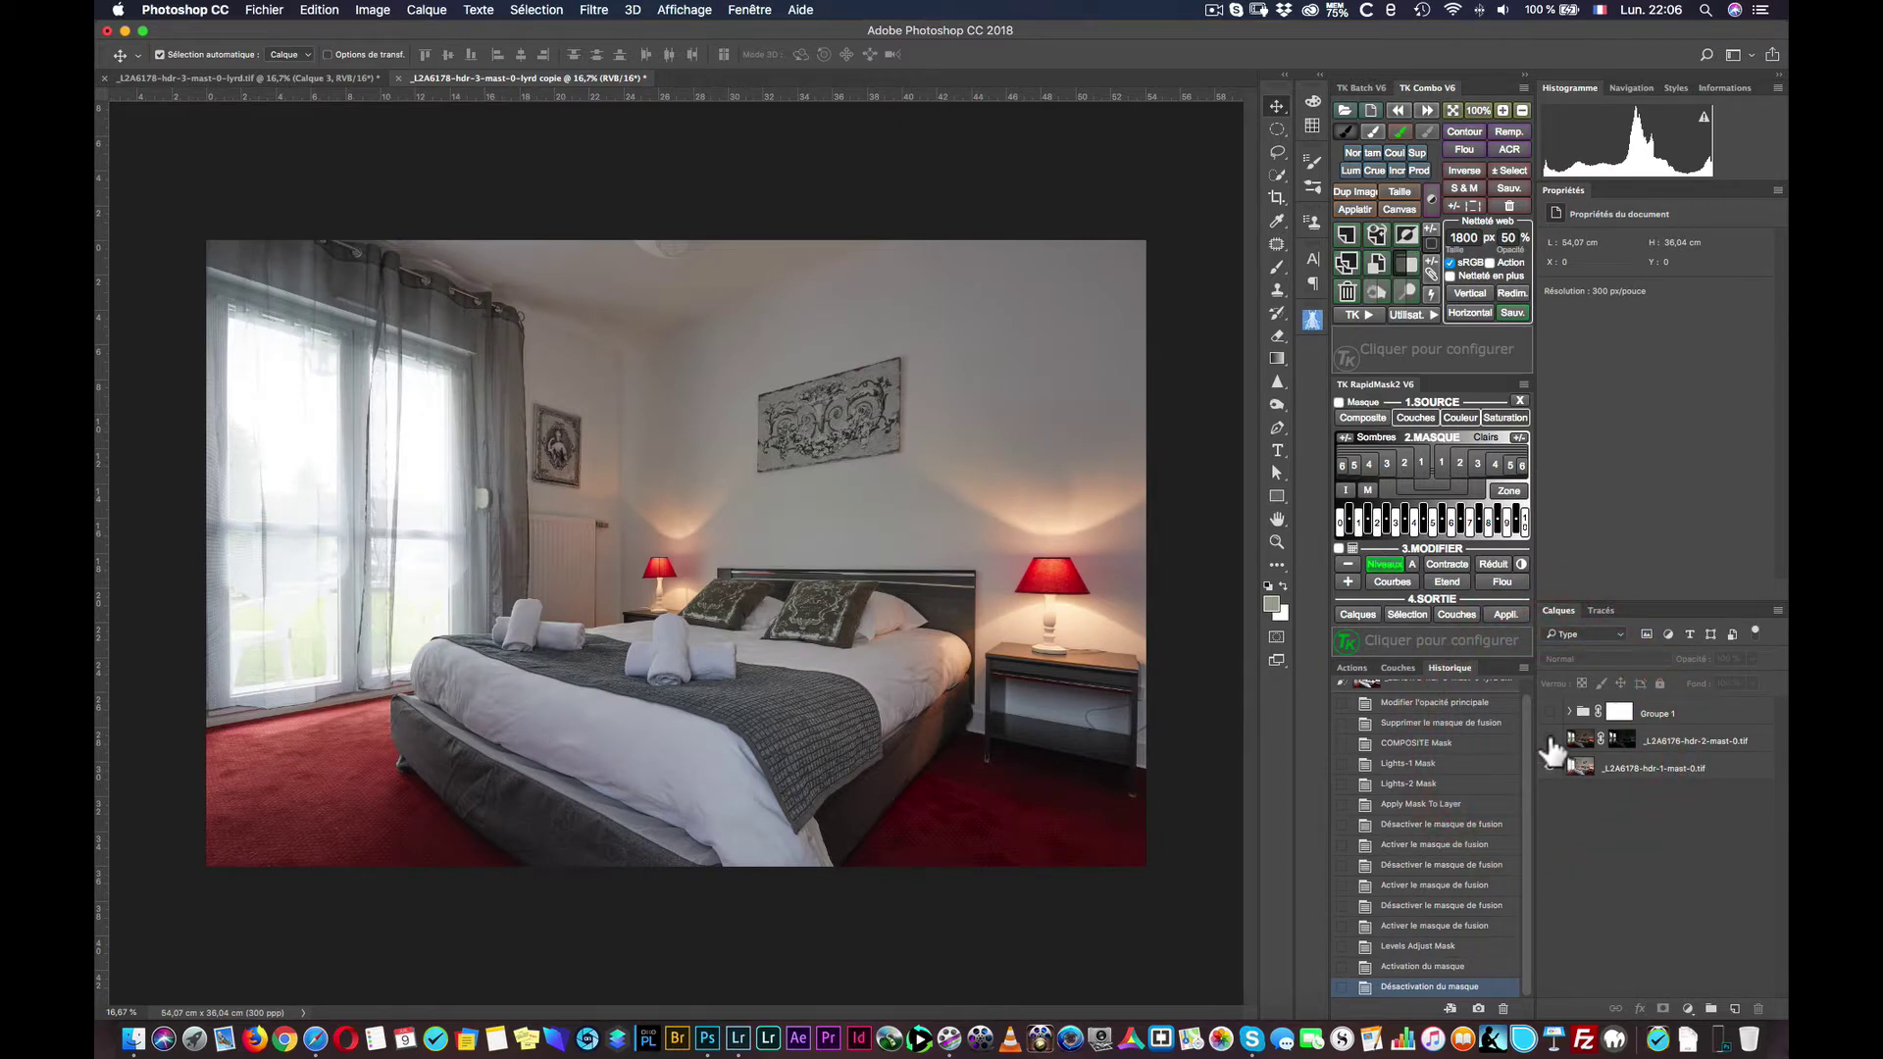
click(1549, 742)
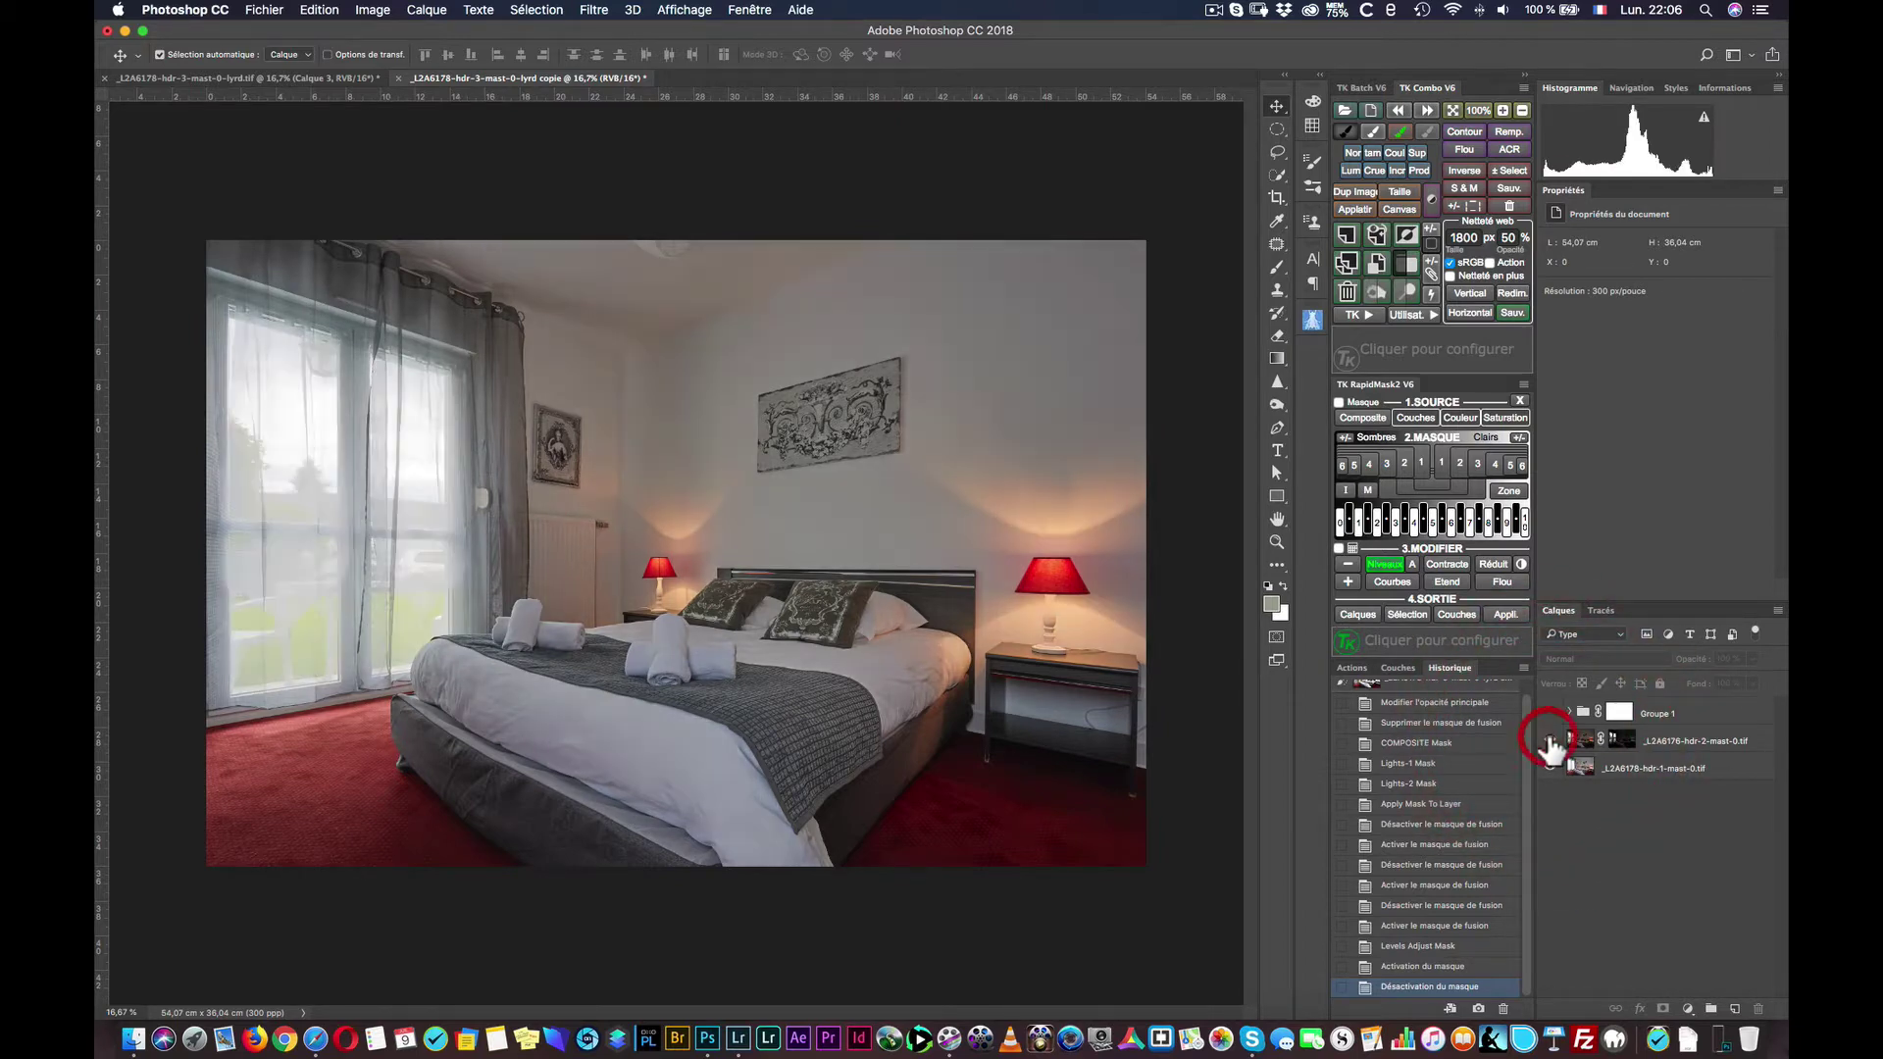
- Check the effect of the hdr-2 layer mask by disabling and re-enabling it, leaving it enabled
click(1550, 768)
shift+click(1620, 745)
shift+click(1633, 741)
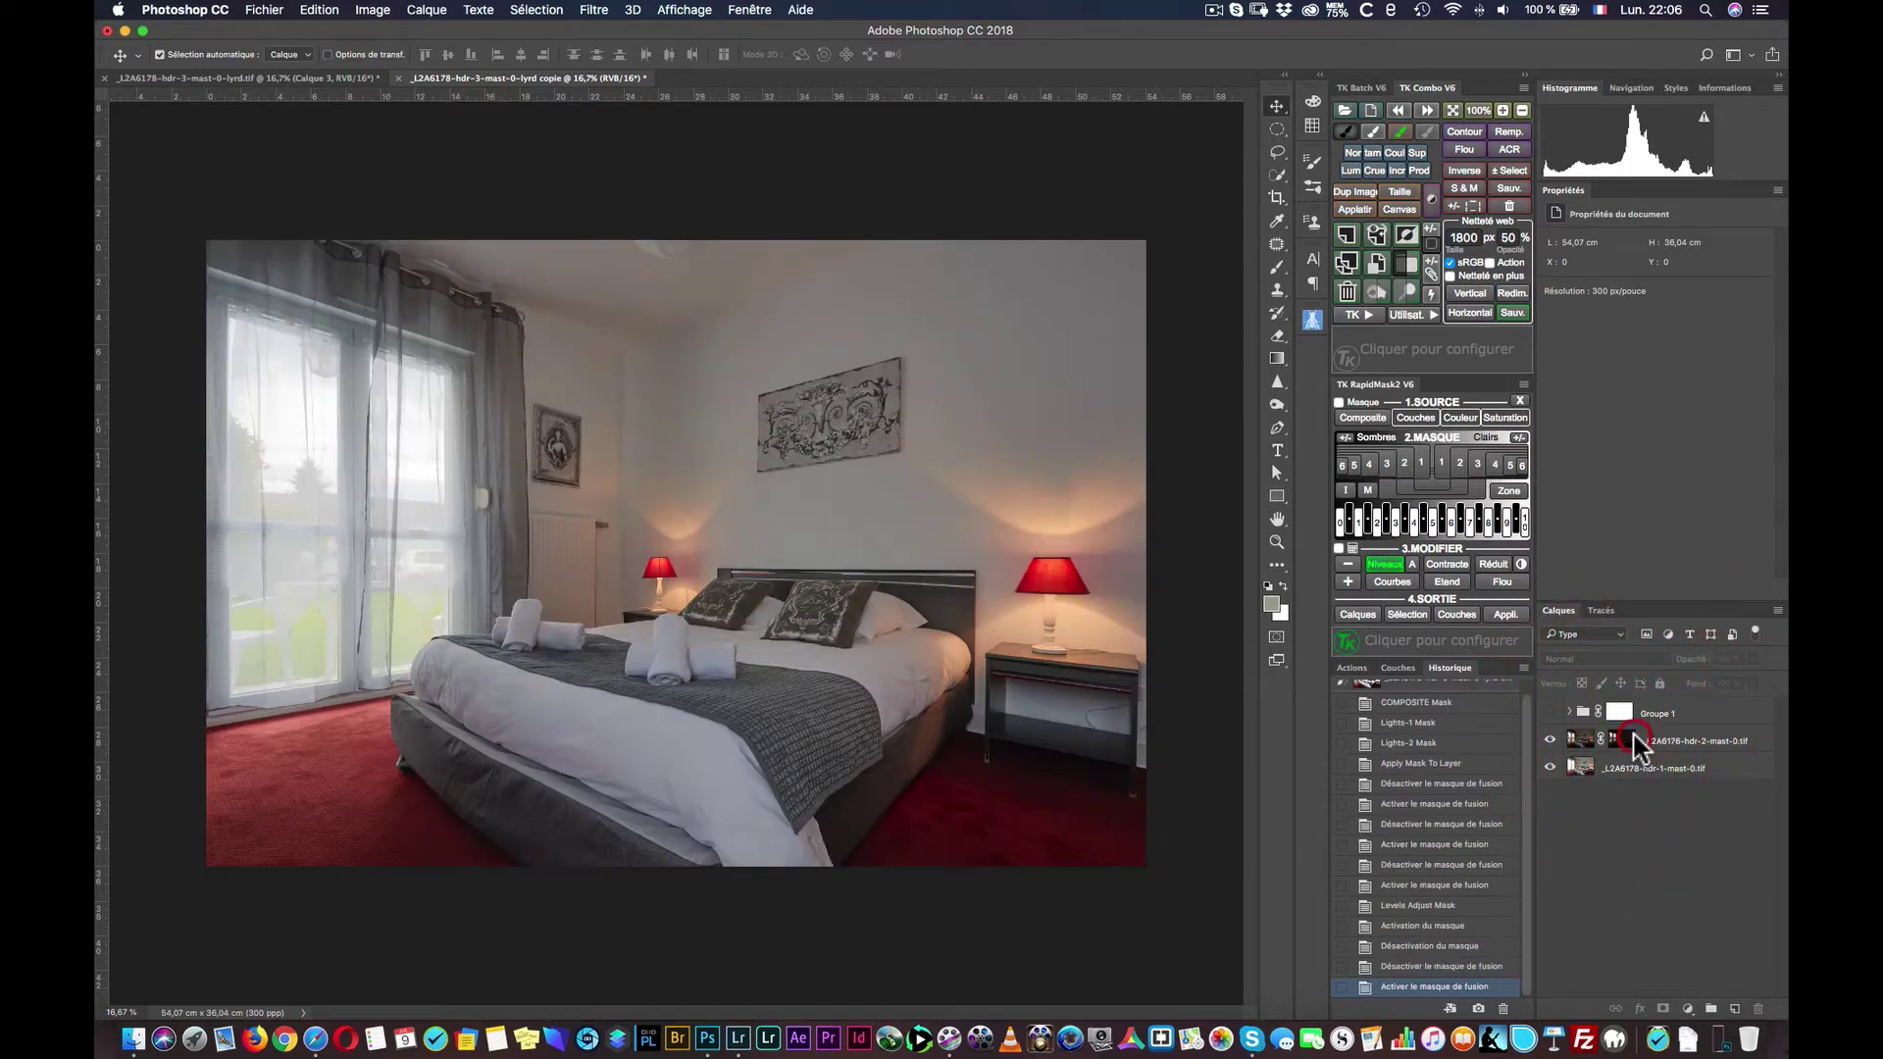
shift+click(1628, 743)
shift+click(1620, 751)
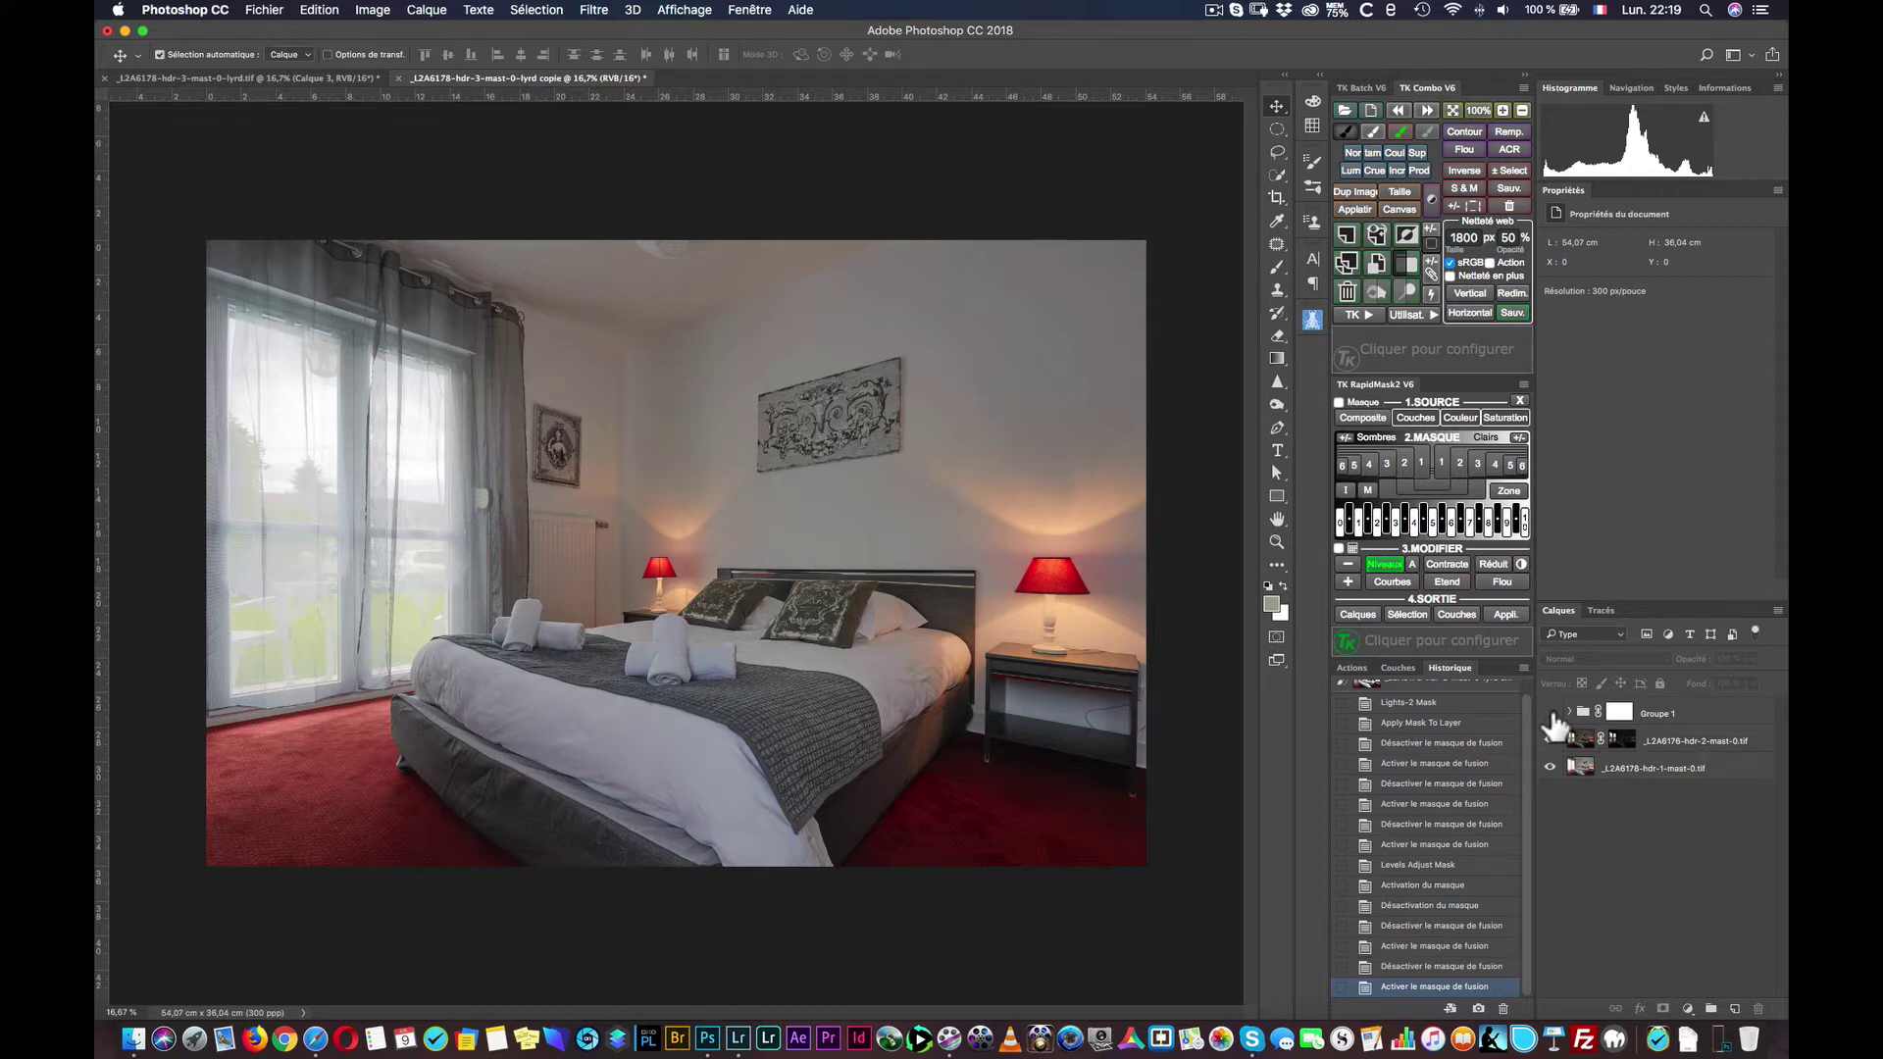
- Show the Groupe 1 layer group above the blend, comparing the image before and after its adjustments
click(1550, 714)
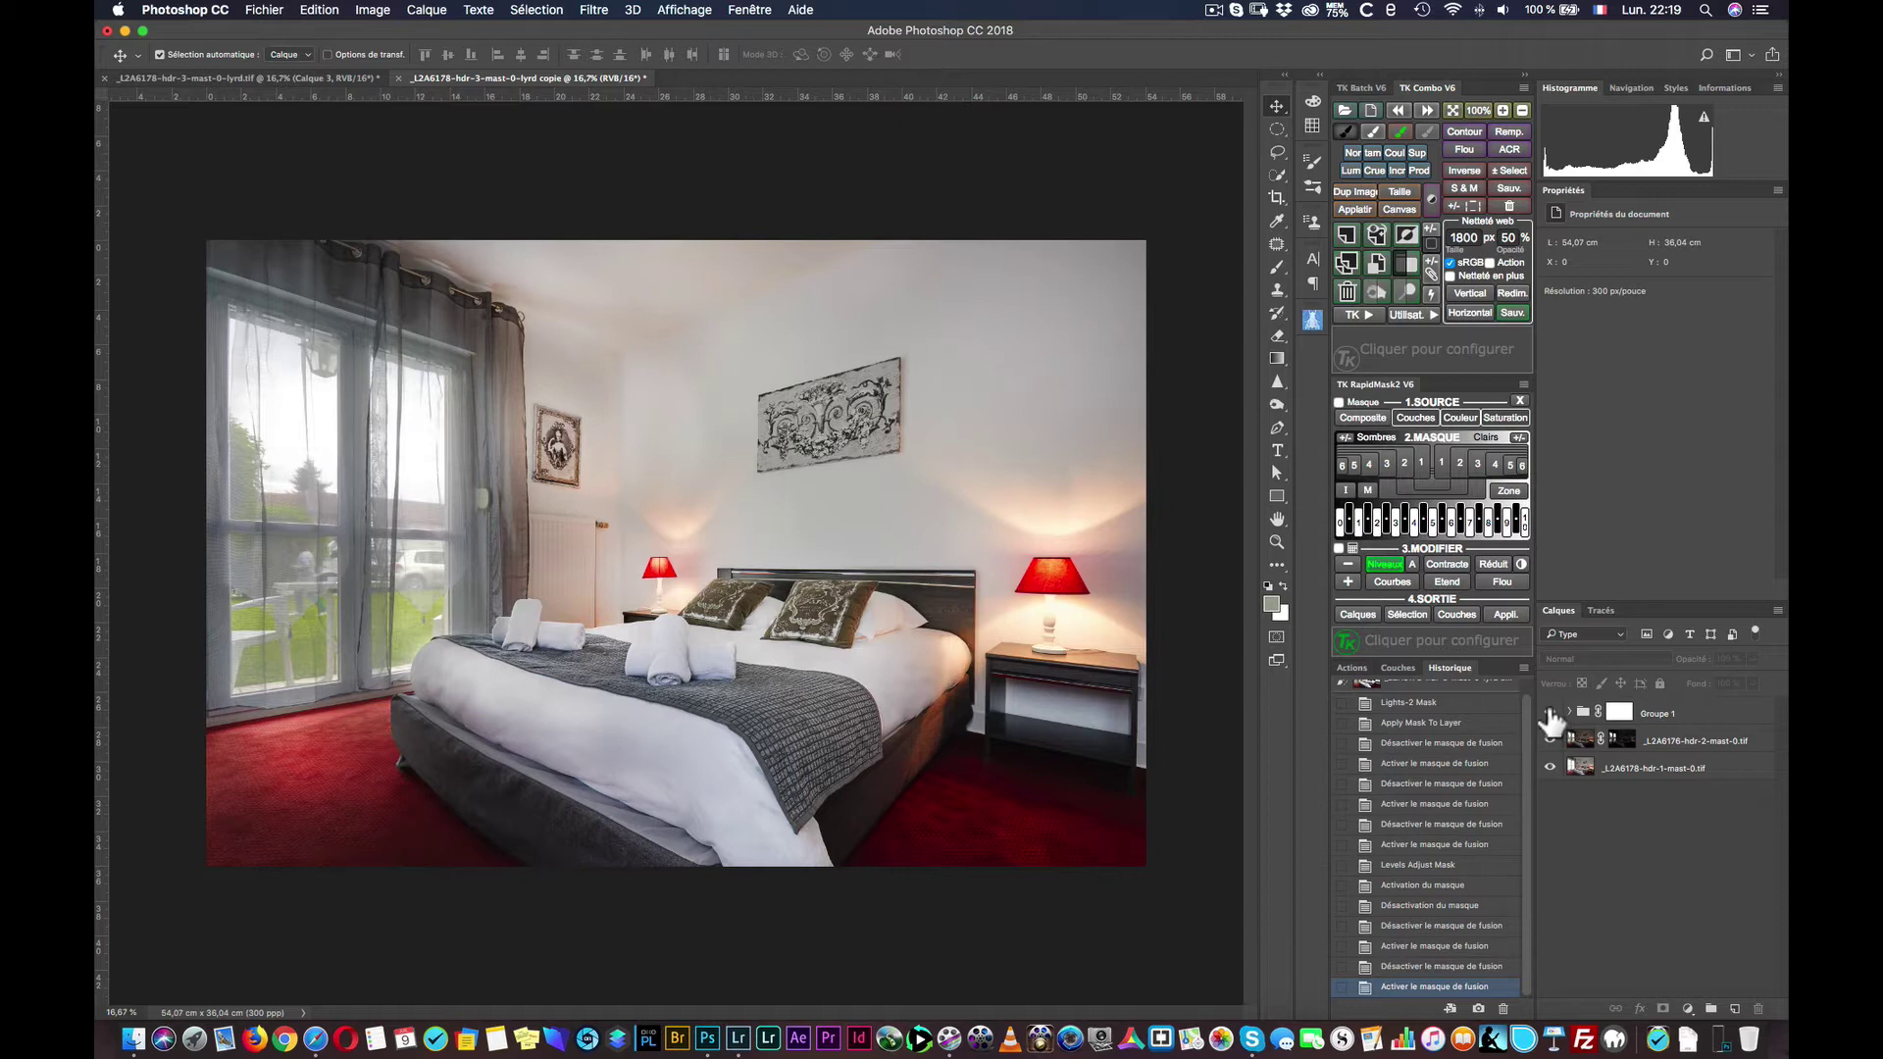
click(1551, 714)
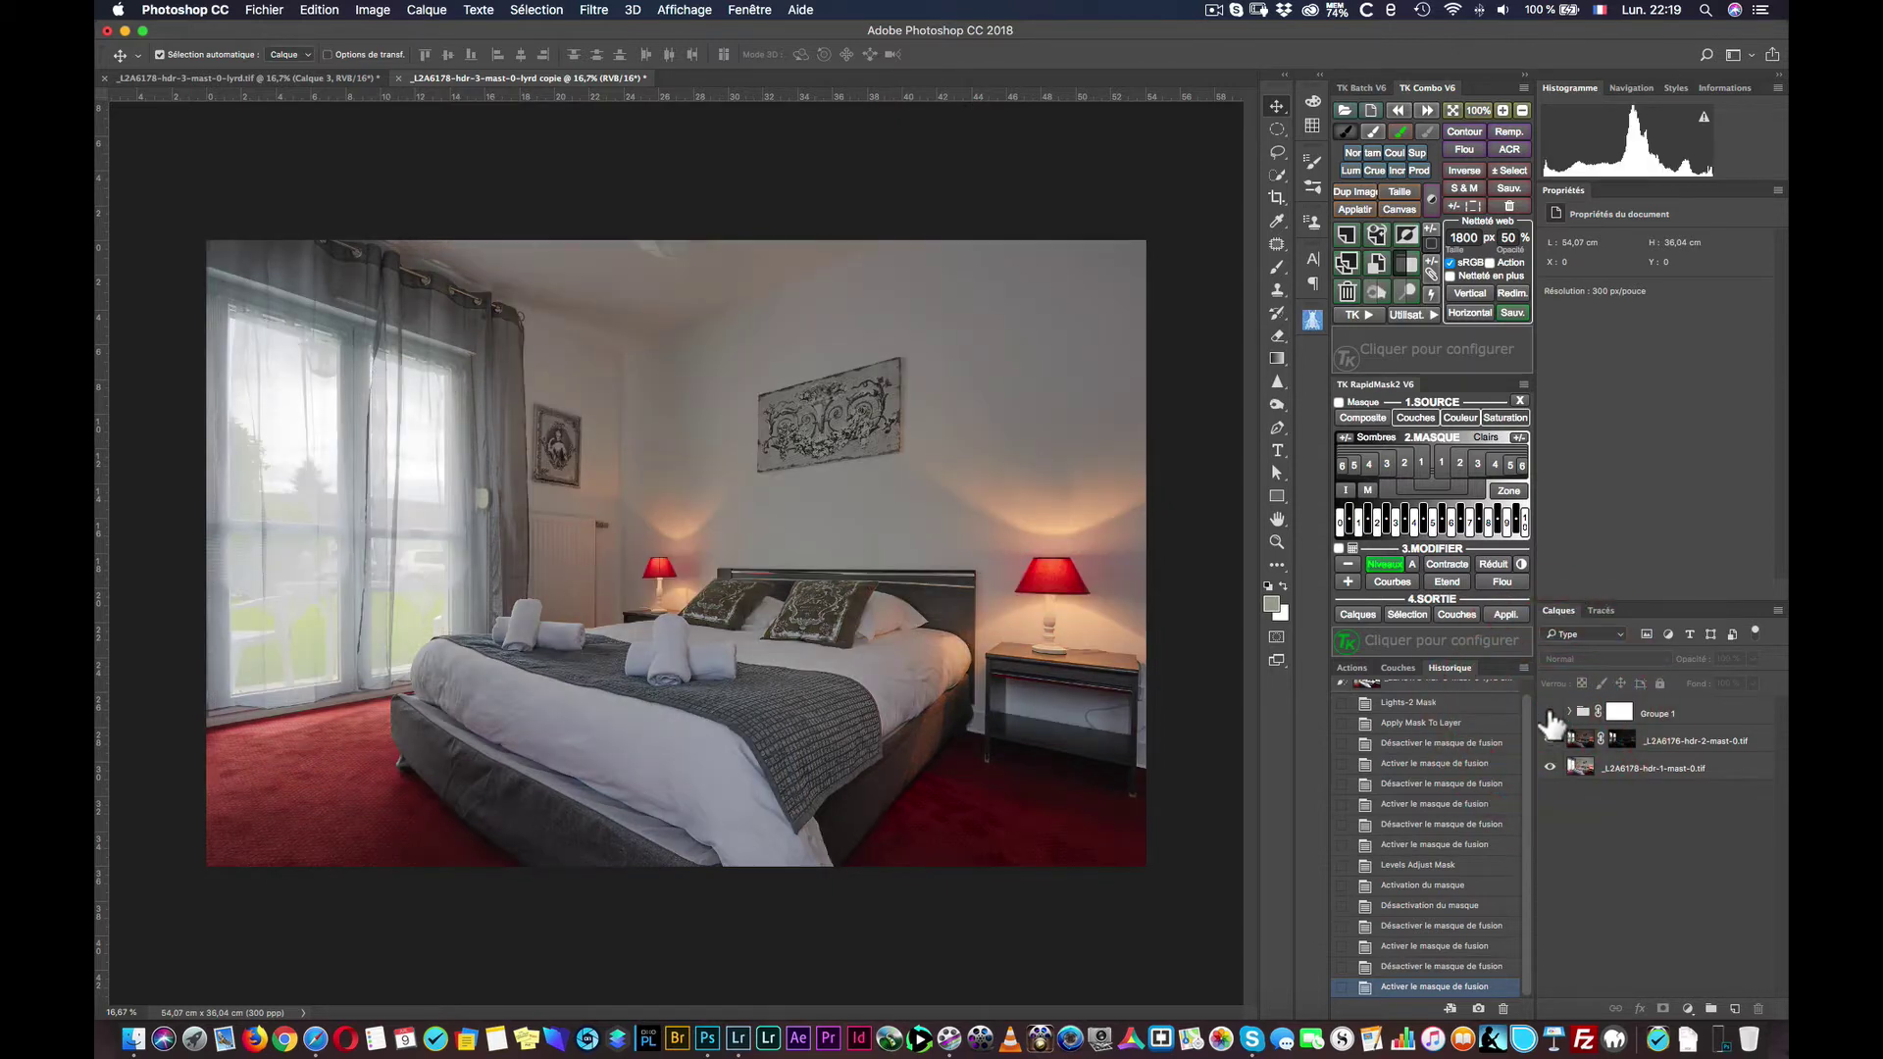
click(1551, 714)
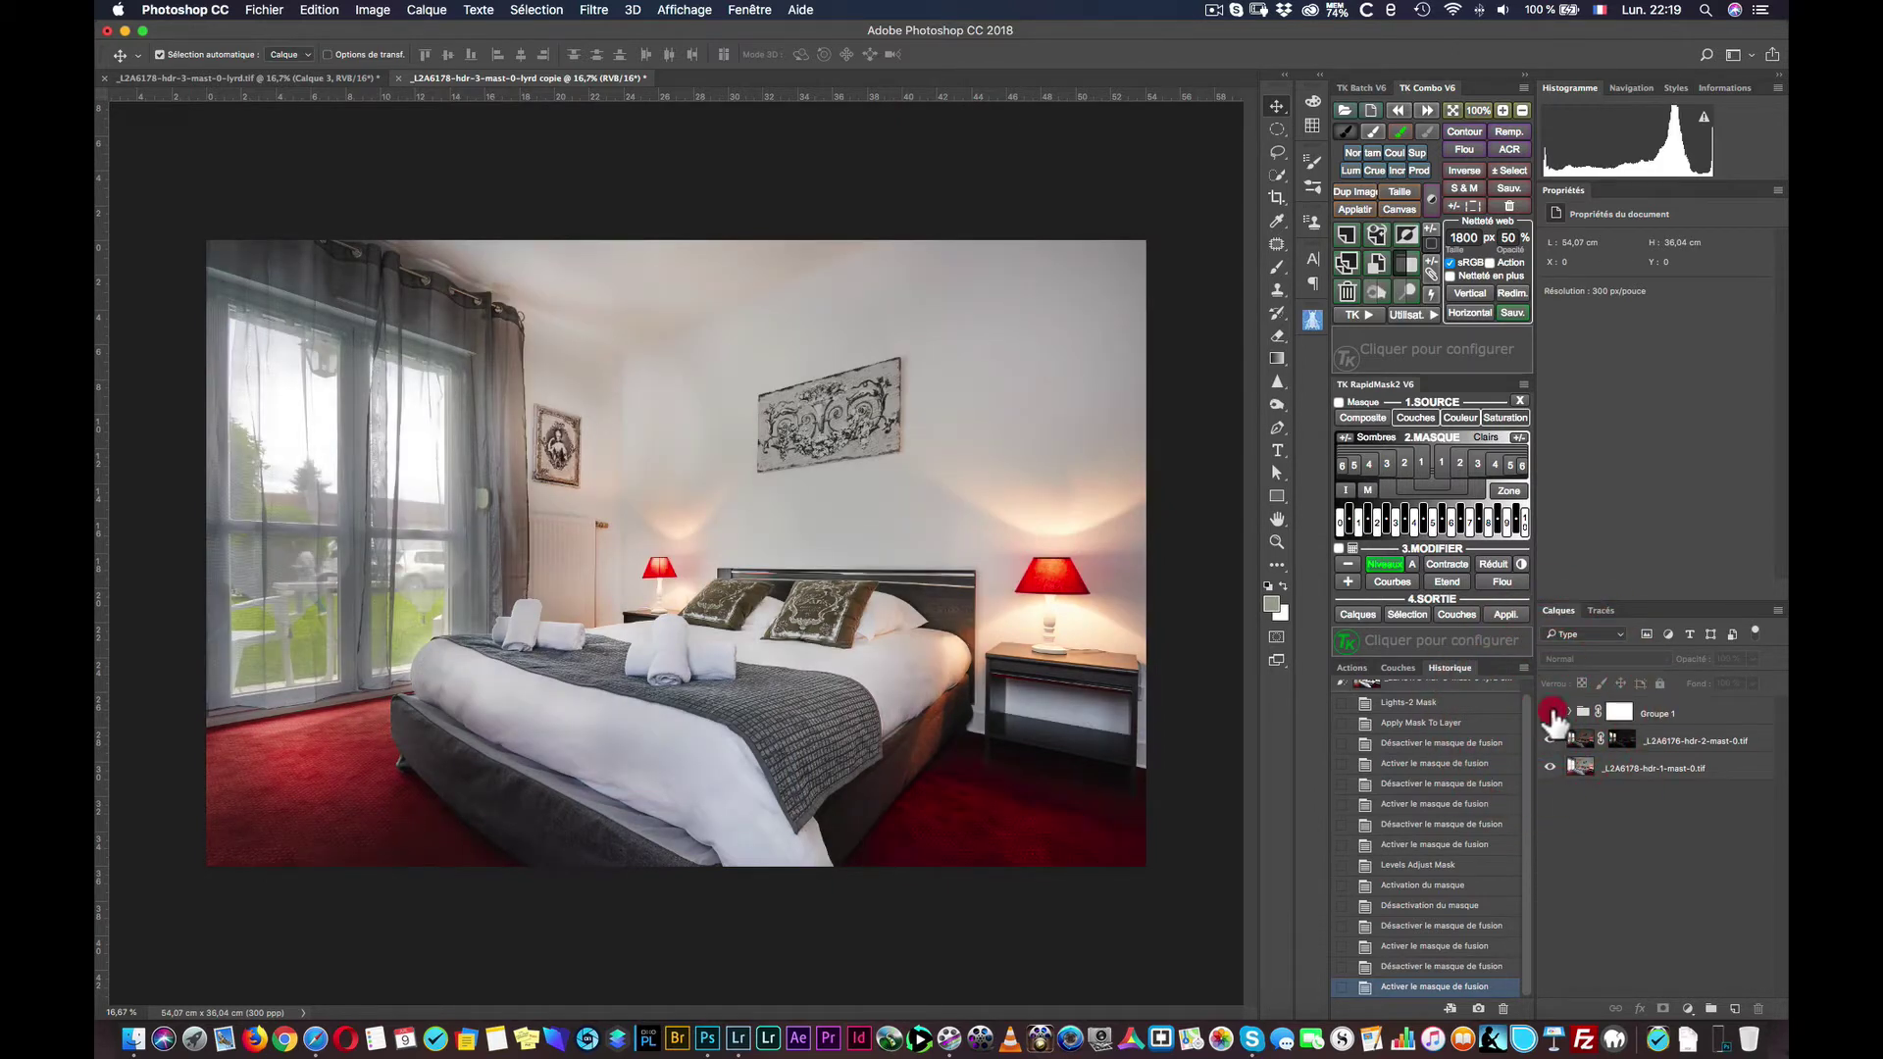
click(1551, 714)
click(1550, 714)
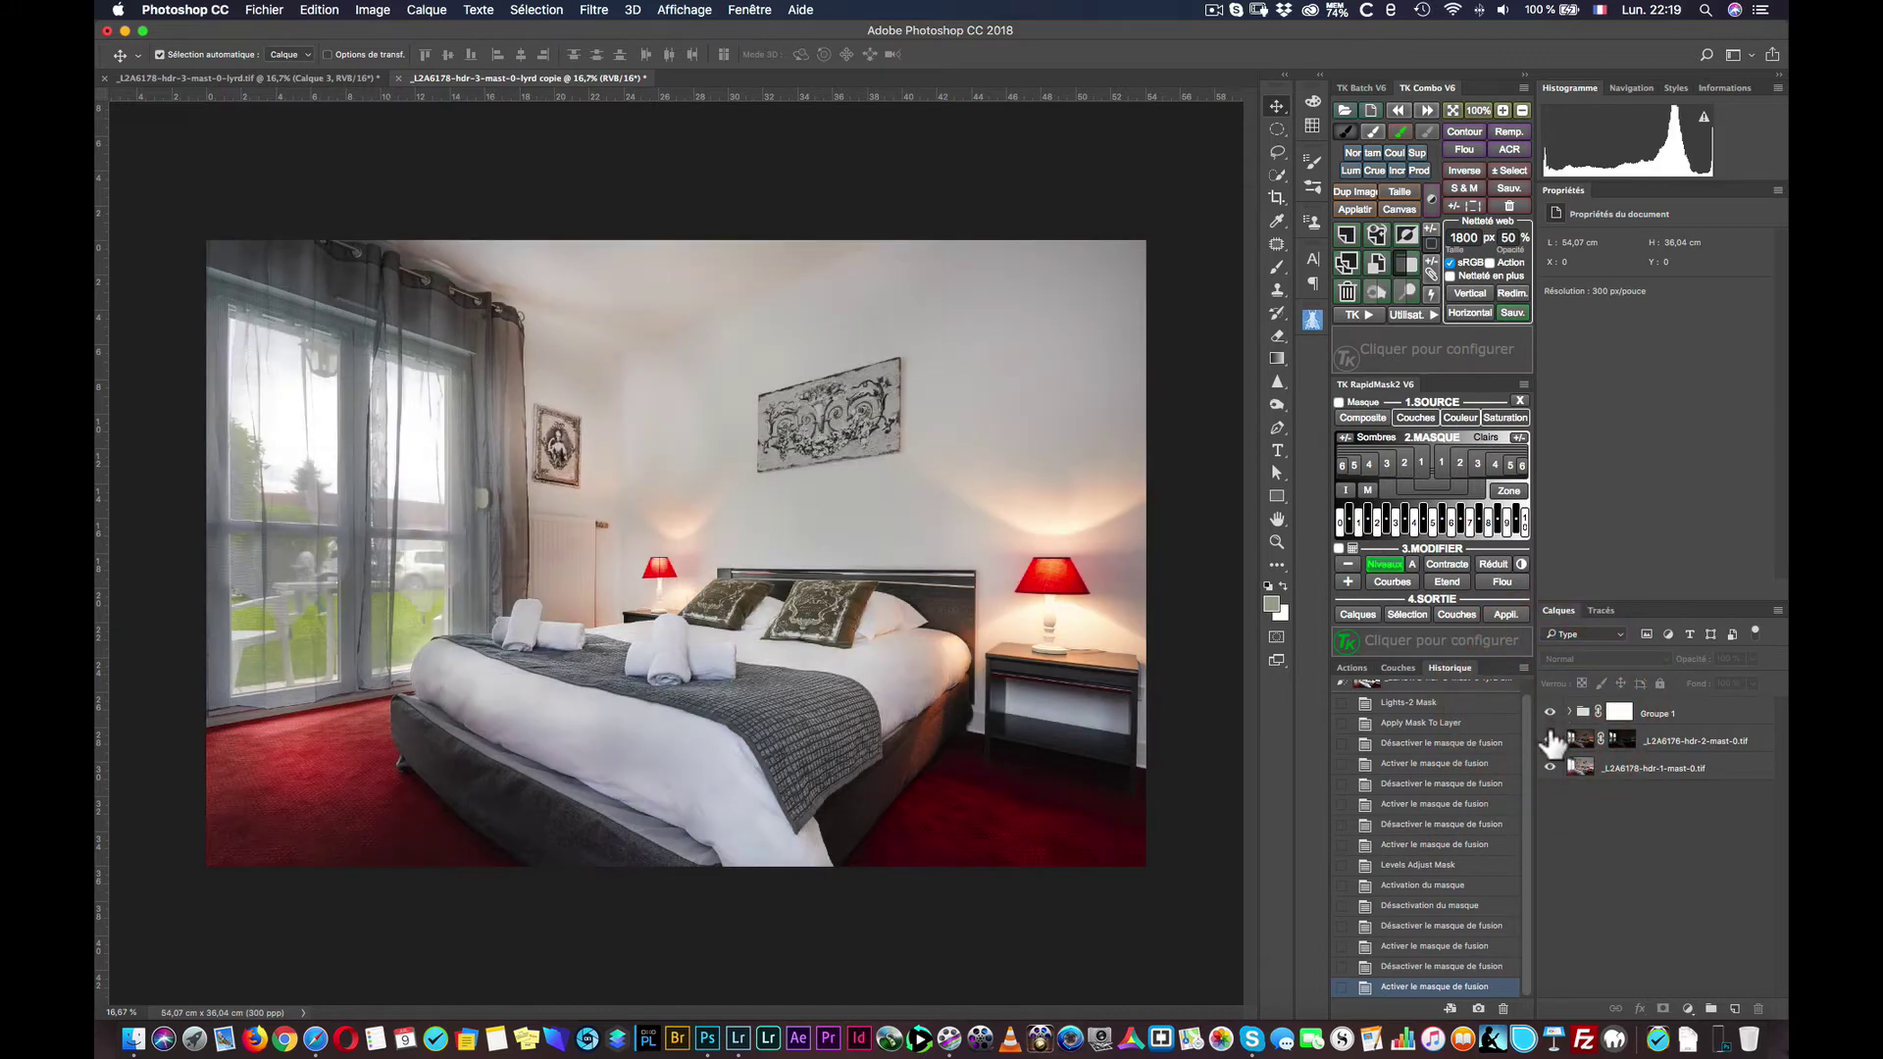